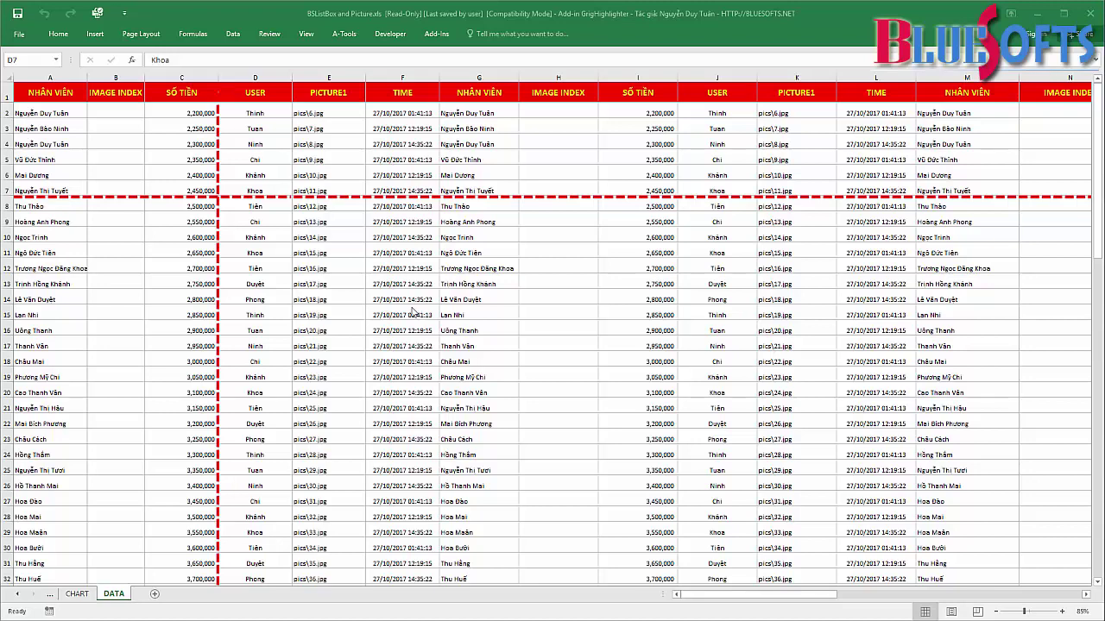
Step: Click cells such as E9 and D19 to watch the red dashed guide lines redraw
{"action": "left_click", "coordinate": [408, 307]}
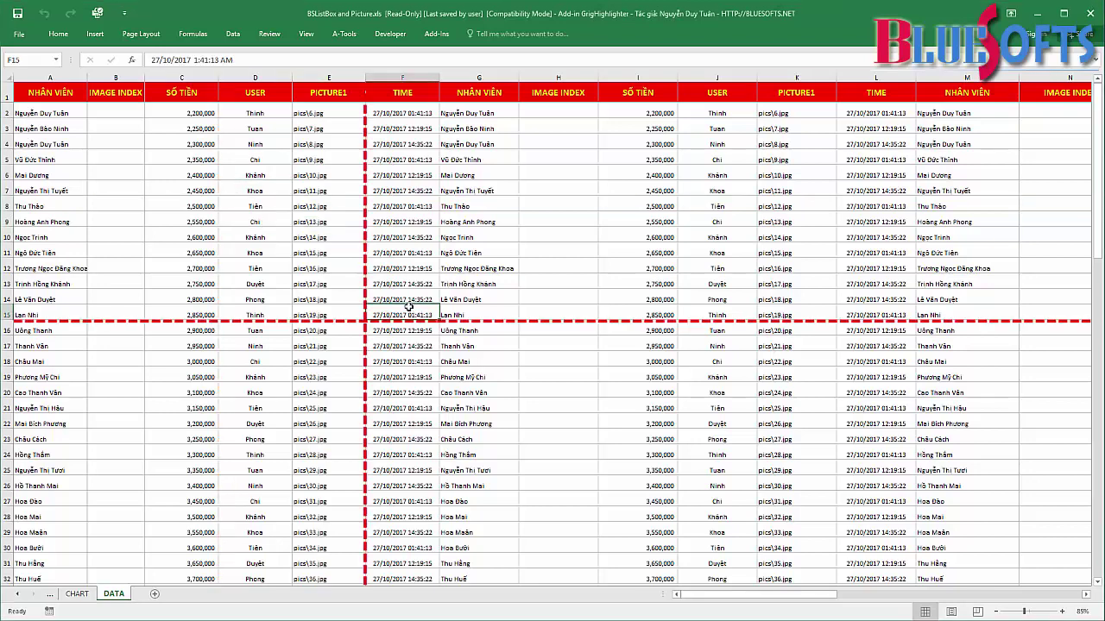
{"action": "left_click", "coordinate": [315, 222]}
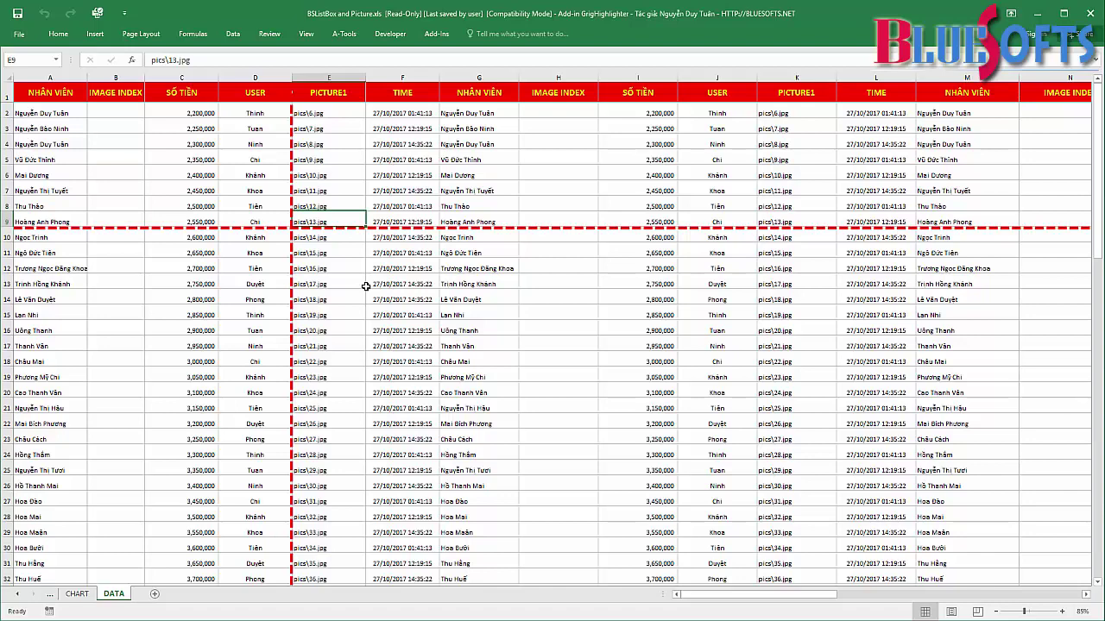
{"action": "left_click", "coordinate": [366, 286]}
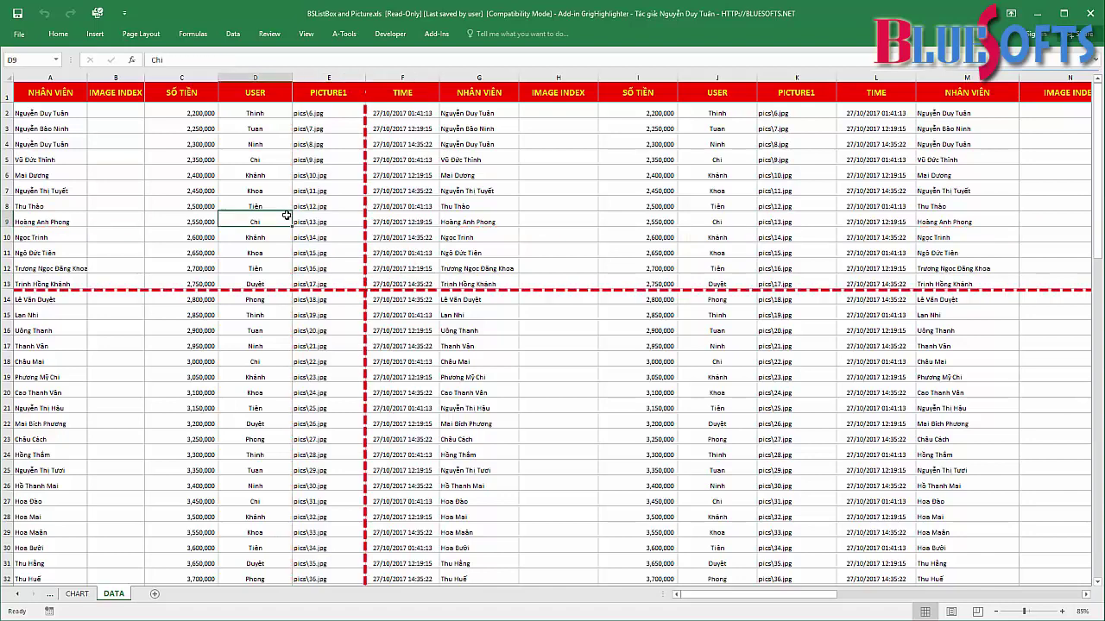
{"action": "left_click", "coordinate": [439, 189]}
{"action": "left_click", "coordinate": [254, 377]}
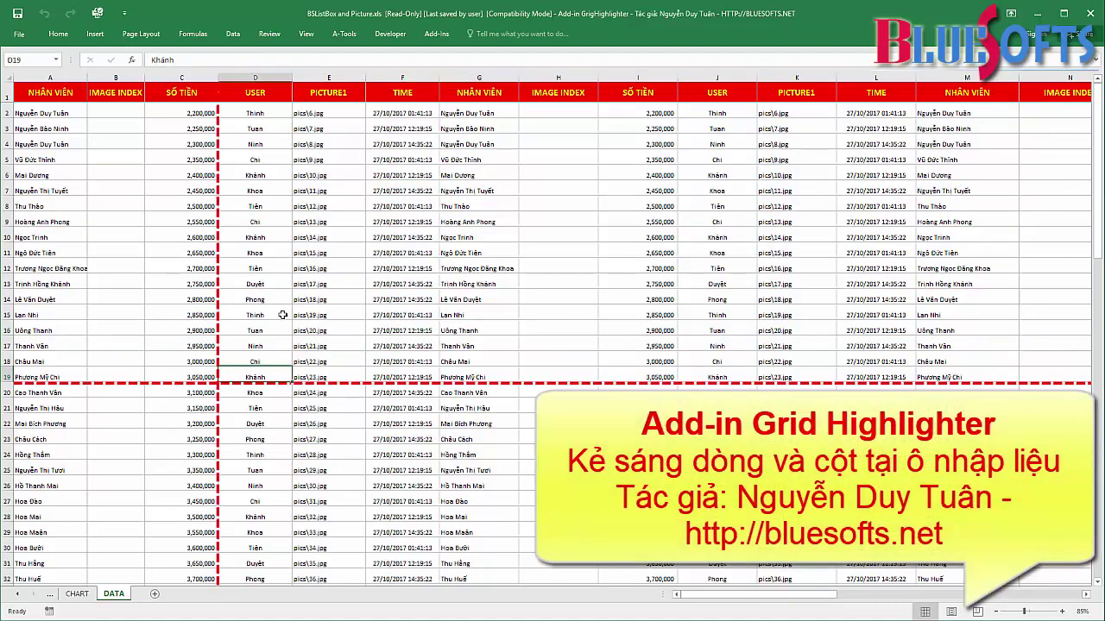
{"action": "left_click", "coordinate": [354, 224]}
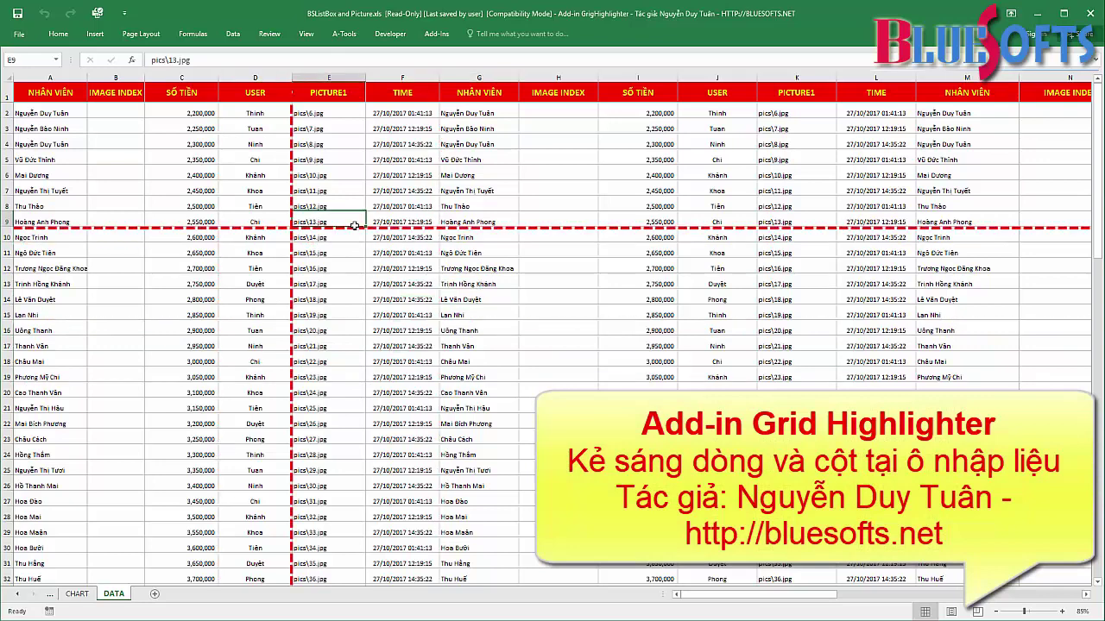
Step: Move the active cell with arrow keys around rows 9 to 20, ending at B9
{"action": "key", "text": "Down"}
{"action": "key", "text": "Down"}
{"action": "key", "text": "Down"}
{"action": "key", "text": "Down"}
{"action": "key", "text": "Down"}
{"action": "key", "text": "Down"}
{"action": "key", "text": "Right"}
{"action": "key", "text": "Right"}
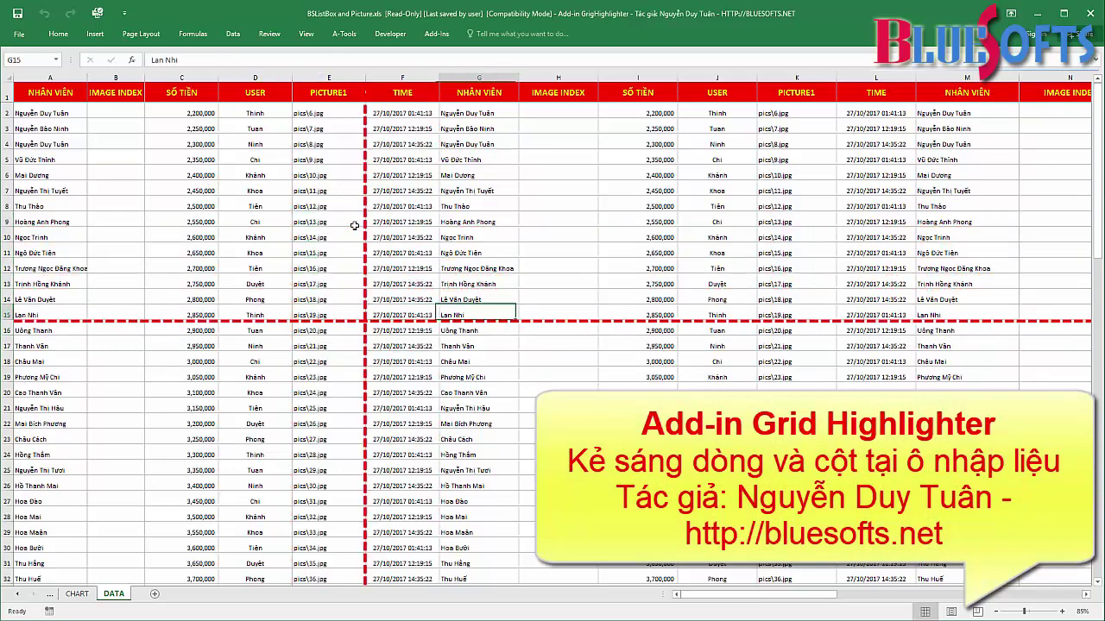
{"action": "key", "text": "Right"}
{"action": "key", "text": "Right"}
{"action": "key", "text": "Up"}
{"action": "key", "text": "Up"}
{"action": "key", "text": "Left"}
{"action": "key", "text": "Left"}
{"action": "key", "text": "Left"}
{"action": "key", "text": "Left"}
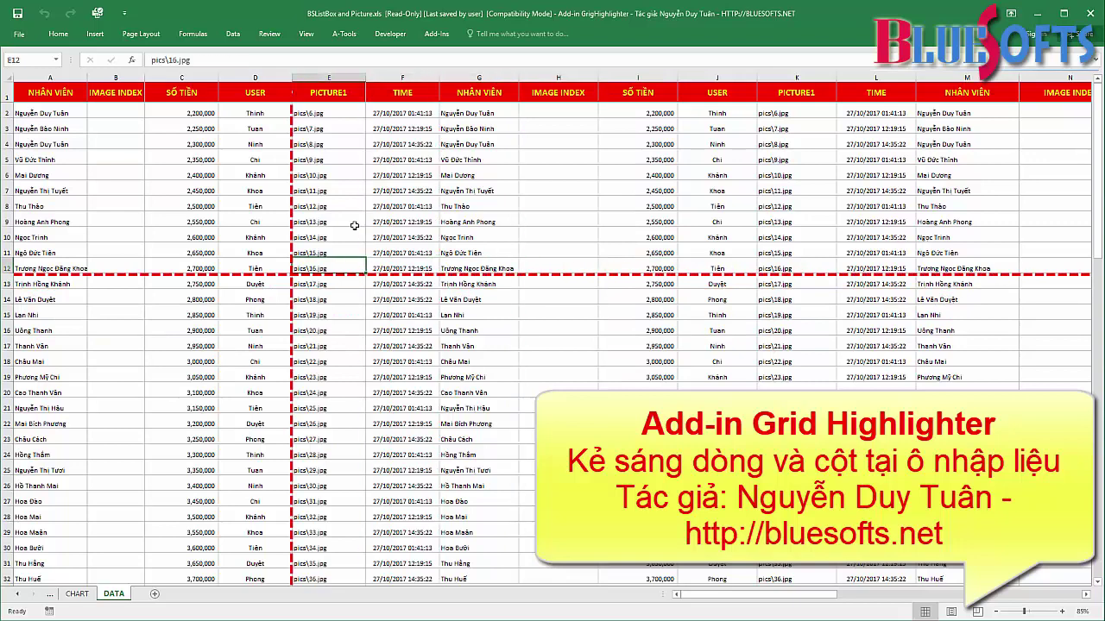
{"action": "key", "text": "Left"}
{"action": "key", "text": "Down"}
{"action": "key", "text": "Down"}
{"action": "key", "text": "Down"}
{"action": "key", "text": "Right"}
{"action": "key", "text": "Right"}
{"action": "key", "text": "Right"}
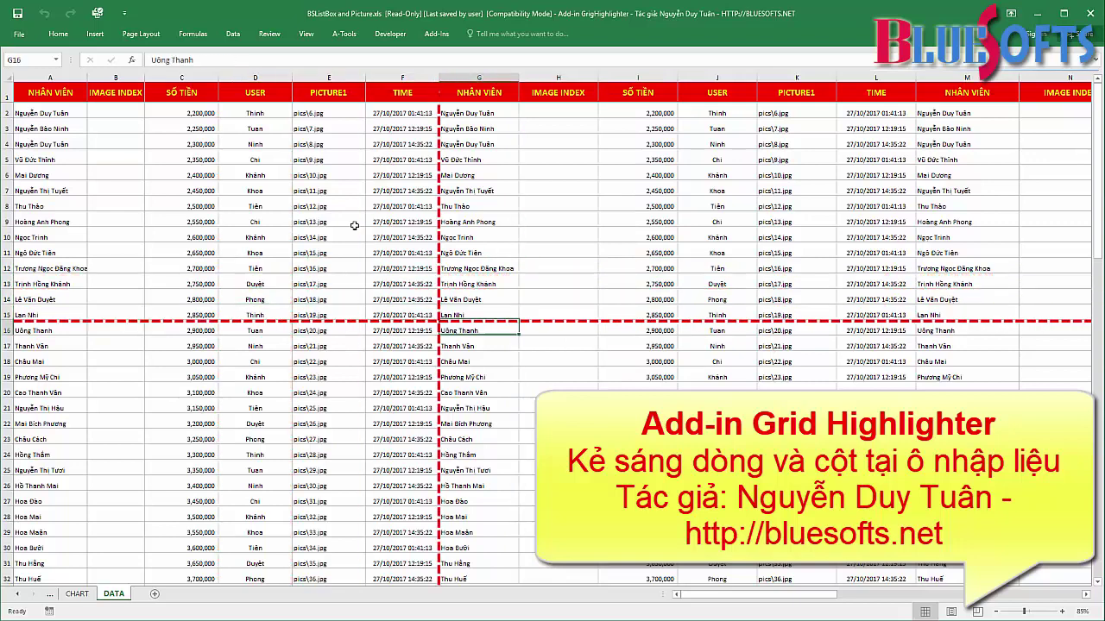
{"action": "key", "text": "Right"}
{"action": "key", "text": "Right"}
{"action": "key", "text": "Right"}
{"action": "key", "text": "Up"}
{"action": "key", "text": "Left"}
{"action": "key", "text": "Left"}
{"action": "key", "text": "Left"}
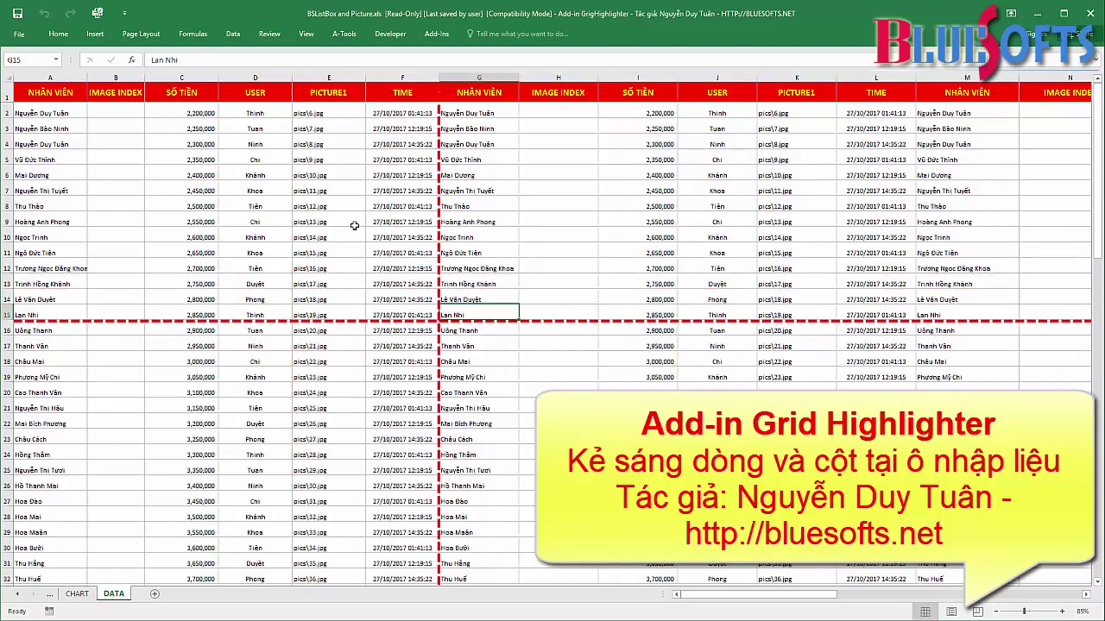
{"action": "key", "text": "Right"}
{"action": "key", "text": "Down"}
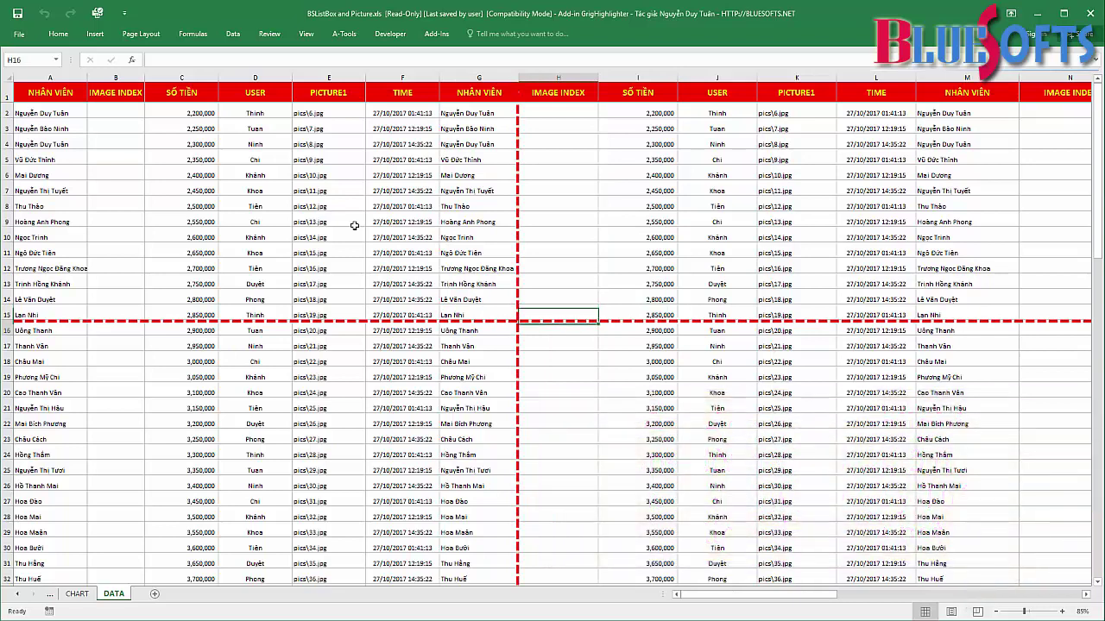
{"action": "key", "text": "Down"}
{"action": "key", "text": "Down"}
{"action": "key", "text": "Down"}
{"action": "key", "text": "Down"}
{"action": "key", "text": "Up"}
{"action": "key", "text": "Up"}
{"action": "key", "text": "Up"}
{"action": "key", "text": "Up"}
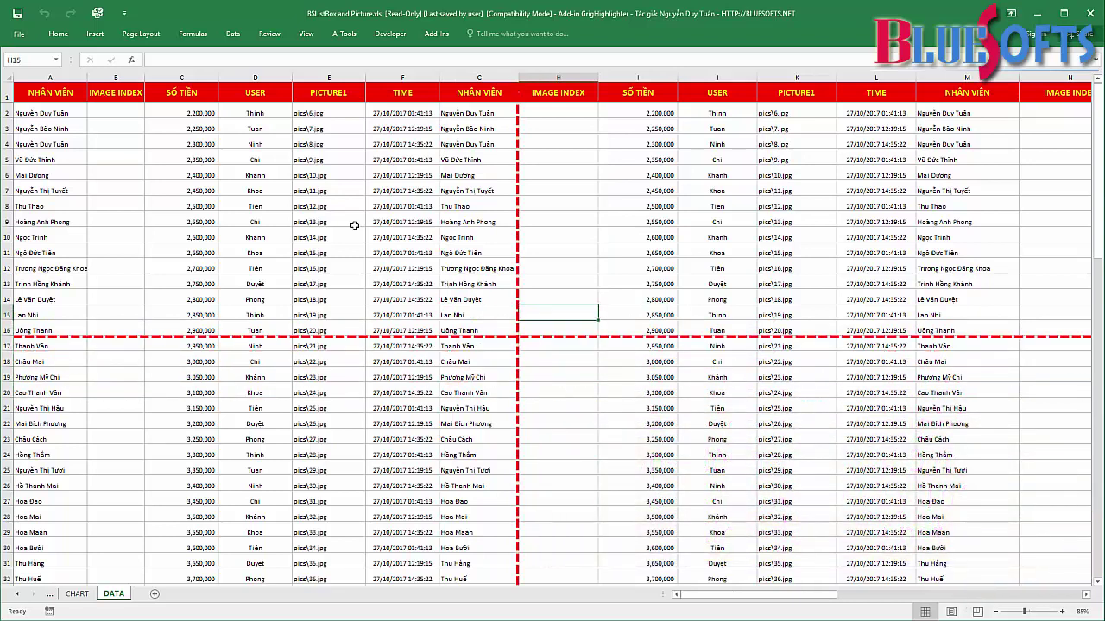
{"action": "key", "text": "Up"}
{"action": "key", "text": "Up"}
{"action": "key", "text": "Up"}
{"action": "key", "text": "Left"}
{"action": "key", "text": "Right"}
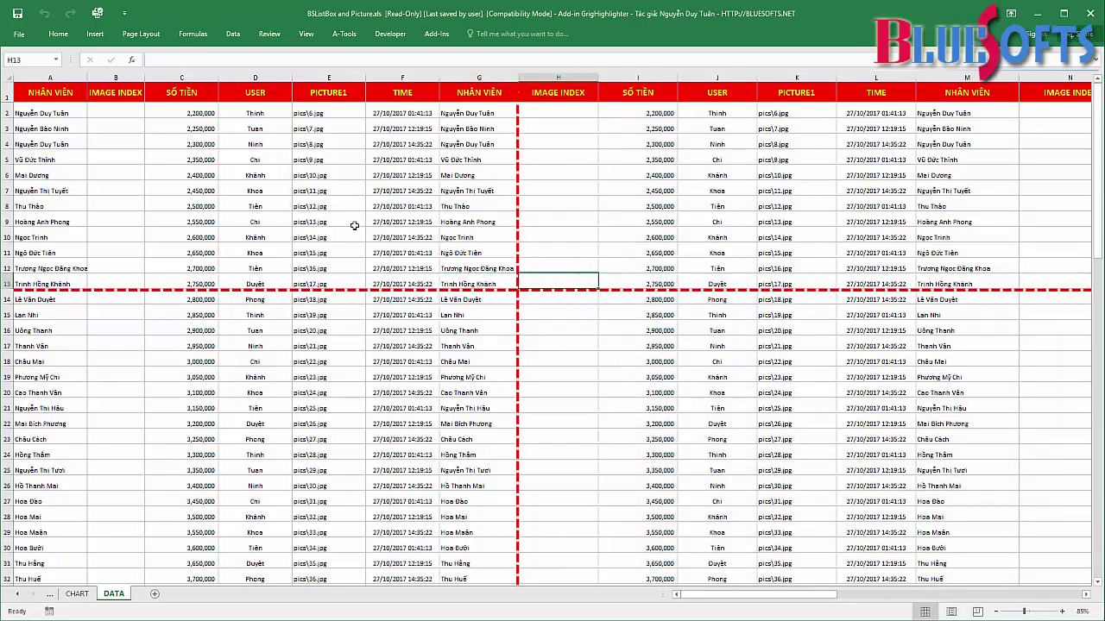
{"action": "key", "text": "Up"}
{"action": "key", "text": "Up"}
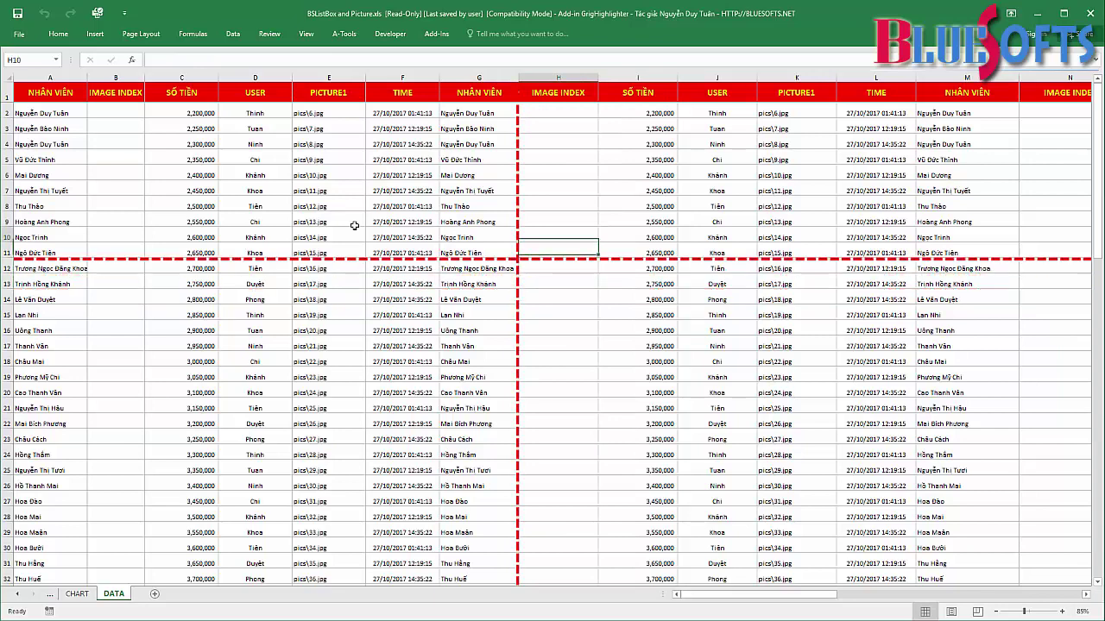
{"action": "key", "text": "Up"}
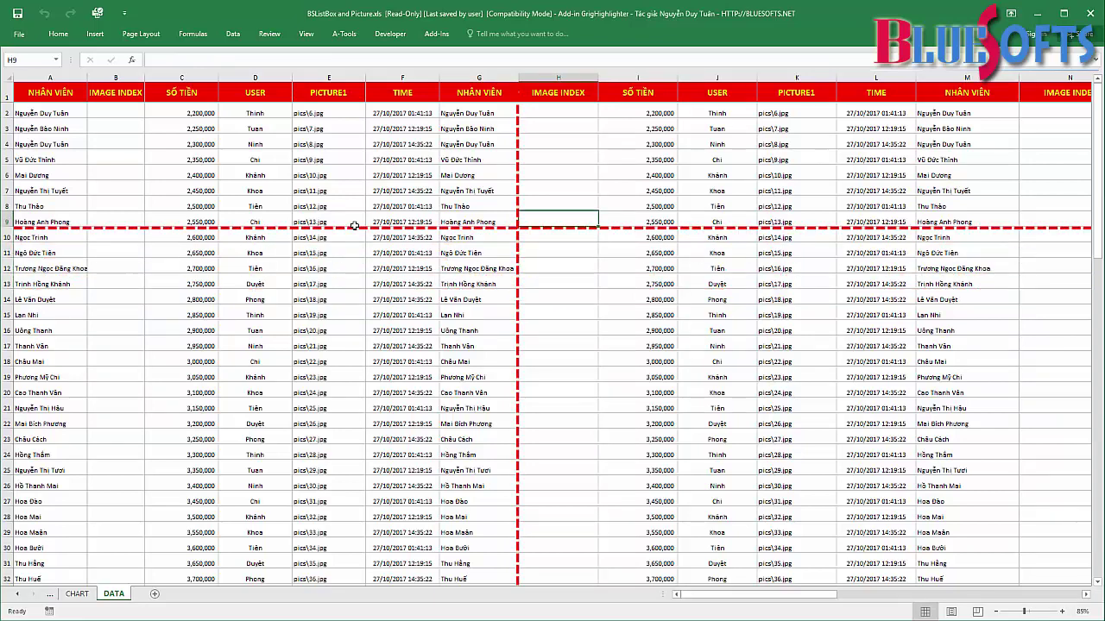
{"action": "key", "text": "Down"}
{"action": "key", "text": "Down"}
{"action": "key", "text": "Down"}
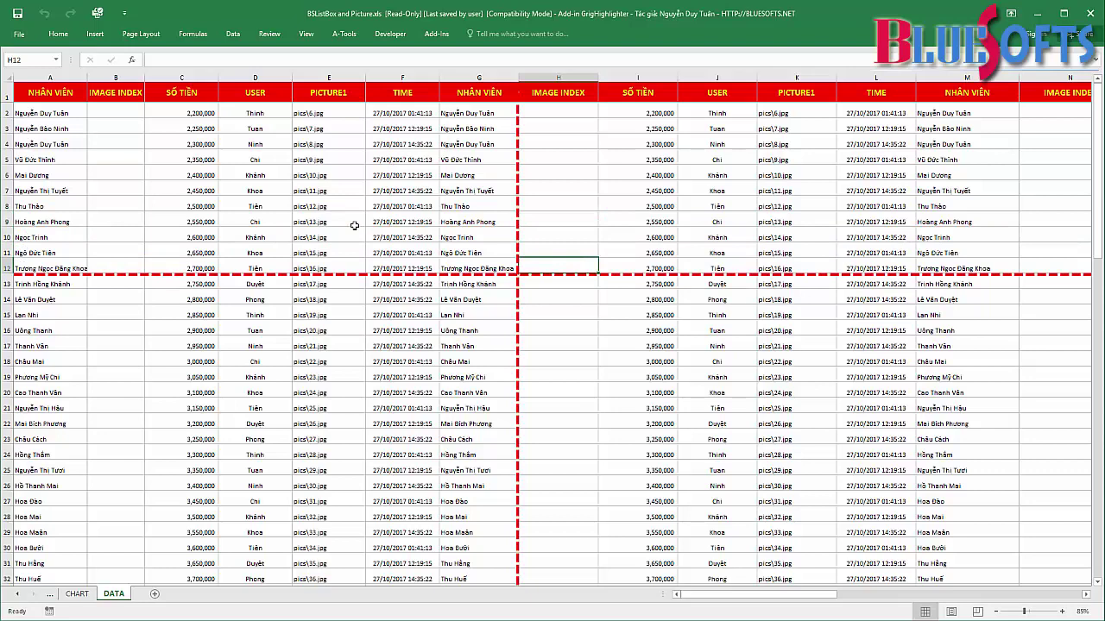
{"action": "key", "text": "Up"}
{"action": "key", "text": "Up"}
{"action": "key", "text": "Left"}
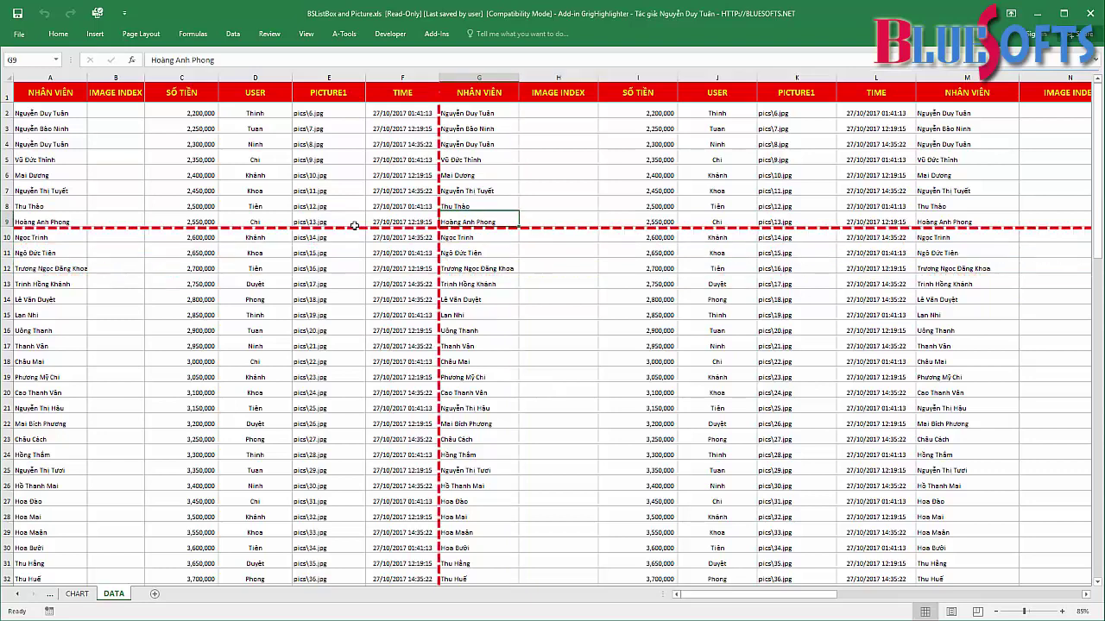
{"action": "key", "text": "Left"}
{"action": "key", "text": "Left"}
{"action": "key", "text": "Left"}
{"action": "key", "text": "Left"}
{"action": "key", "text": "Left"}
{"action": "key", "text": "Right"}
{"action": "key", "text": "Right"}
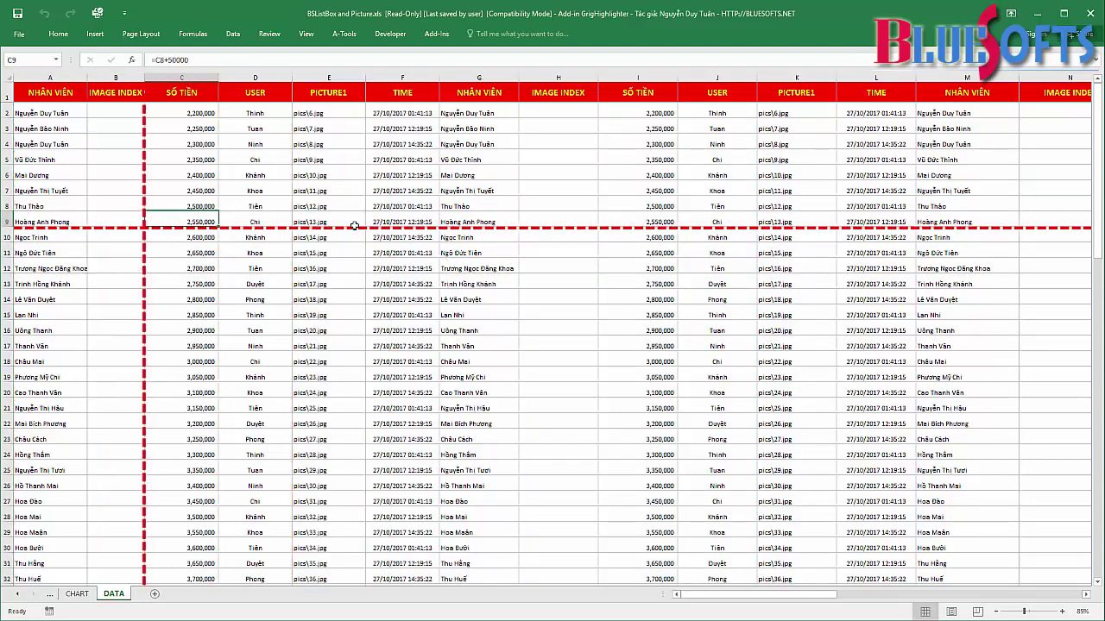
{"action": "key", "text": "Right"}
{"action": "key", "text": "Right"}
{"action": "key", "text": "Right"}
{"action": "key", "text": "Right"}
{"action": "key", "text": "Right"}
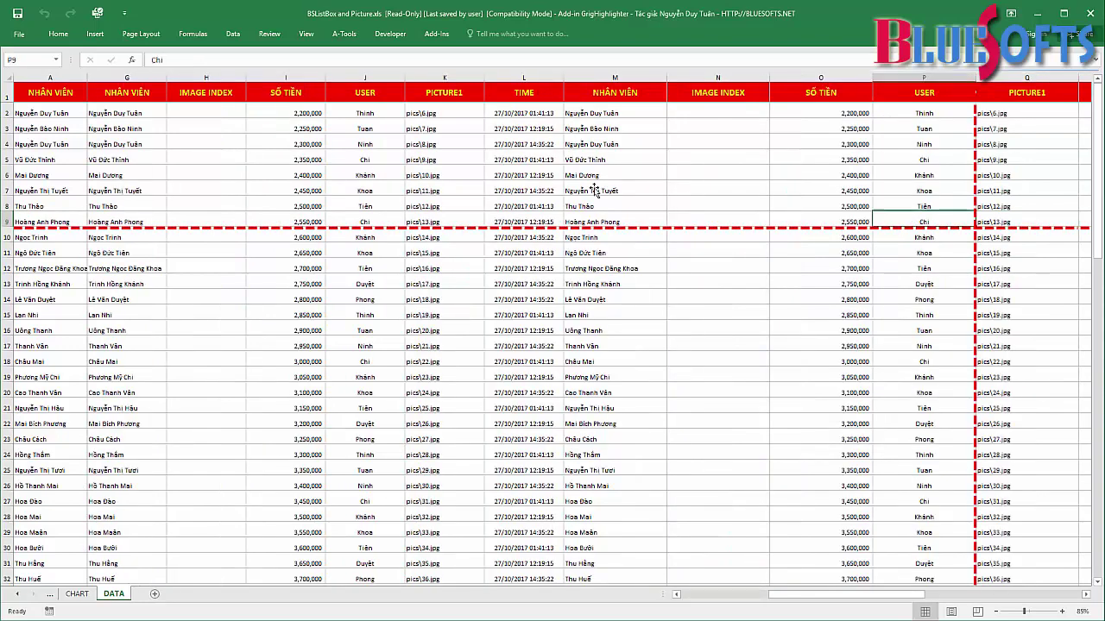
{"action": "key", "text": "Left"}
{"action": "key", "text": "Left"}
{"action": "key", "text": "Left"}
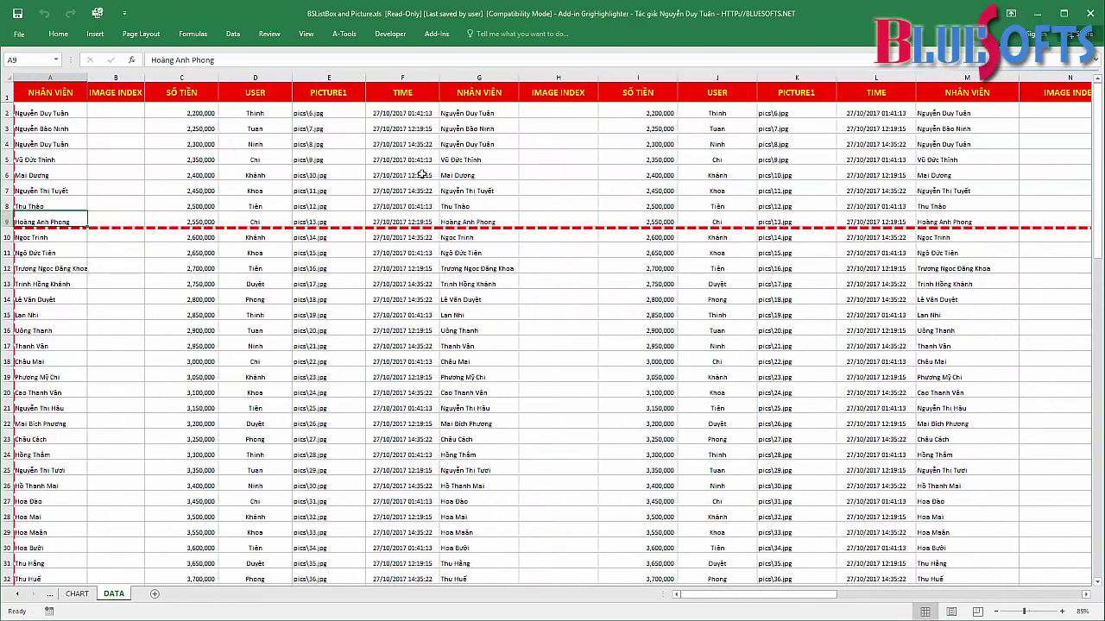
Step: Scroll down, select G16, then arrow through rows 7 to 21, ending at I15
{"action": "scroll", "coordinate": [505, 210], "scroll_direction": "down", "scroll_amount": 2}
{"action": "left_click", "coordinate": [503, 232]}
{"action": "key", "text": "Down"}
{"action": "key", "text": "Down"}
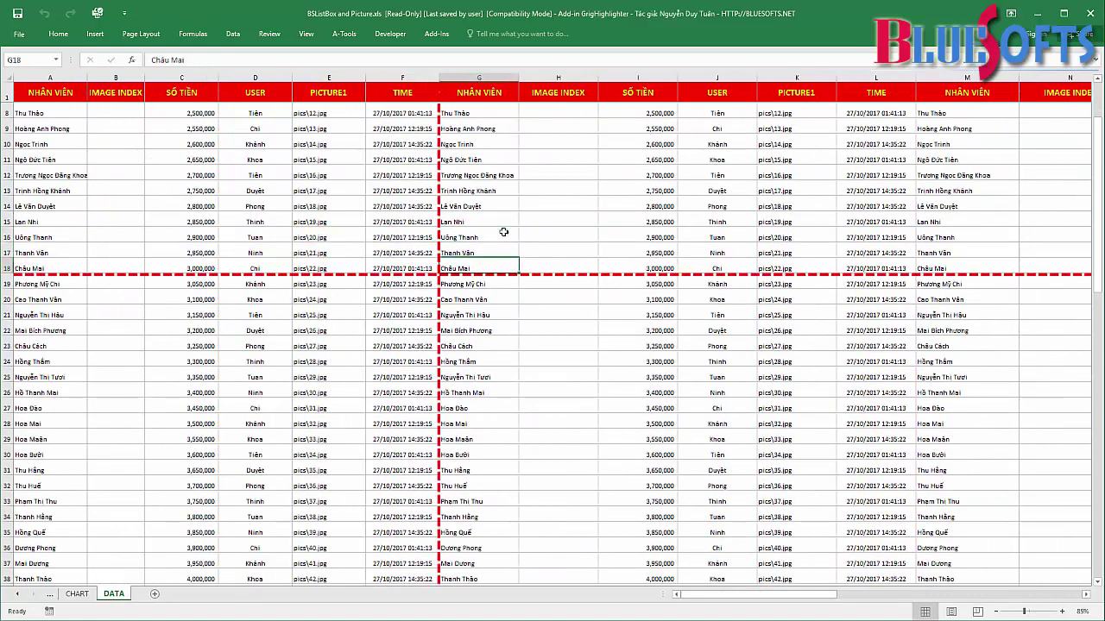
{"action": "key", "text": "Down"}
{"action": "key", "text": "Down"}
{"action": "key", "text": "Down"}
{"action": "key", "text": "Right"}
{"action": "key", "text": "Right"}
{"action": "key", "text": "Right"}
{"action": "key", "text": "Right"}
{"action": "key", "text": "Left"}
{"action": "key", "text": "Left"}
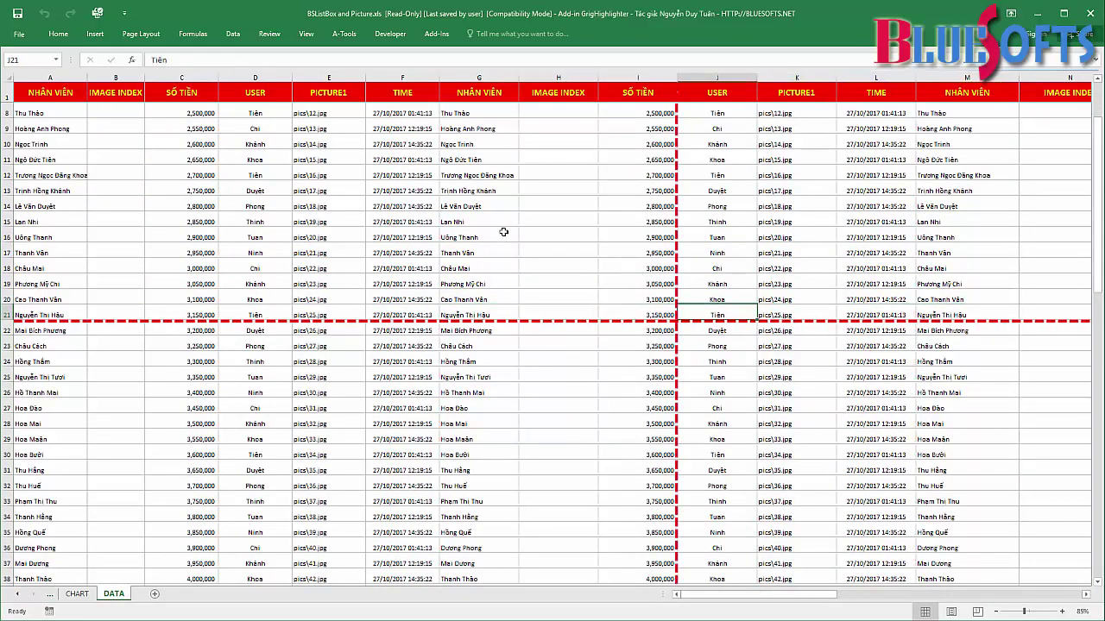
{"action": "key", "text": "Left"}
{"action": "key", "text": "Left"}
{"action": "key", "text": "Left"}
{"action": "key", "text": "Left"}
{"action": "key", "text": "Left"}
{"action": "key", "text": "Left"}
{"action": "key", "text": "Left"}
{"action": "key", "text": "Left"}
{"action": "key", "text": "Left"}
{"action": "key", "text": "Right"}
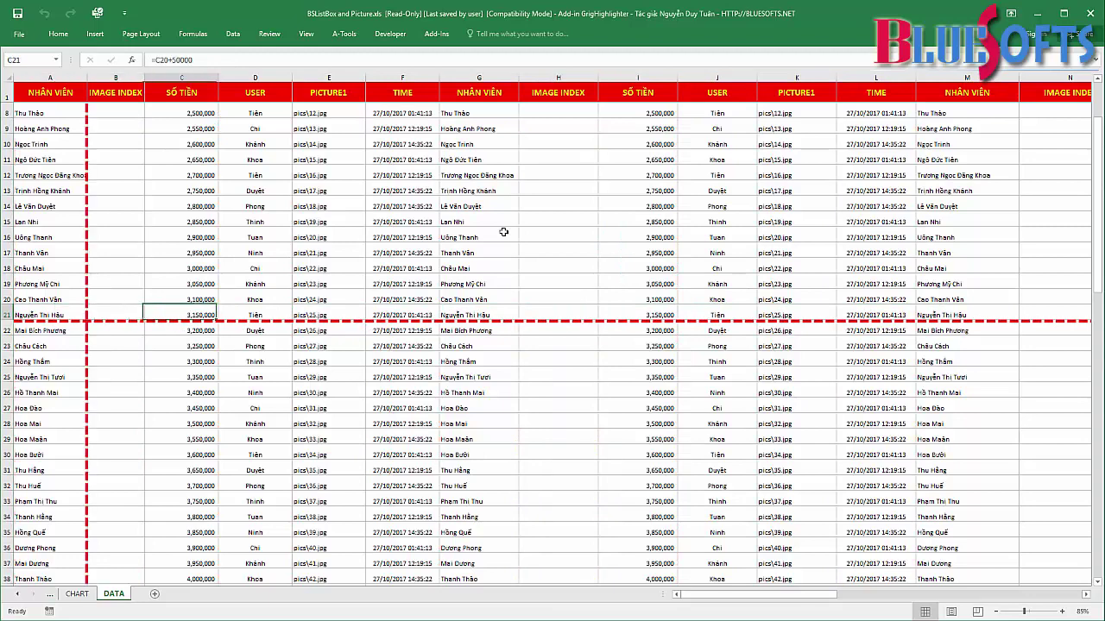
{"action": "key", "text": "Right"}
{"action": "key", "text": "Up"}
{"action": "key", "text": "Up"}
{"action": "key", "text": "Up"}
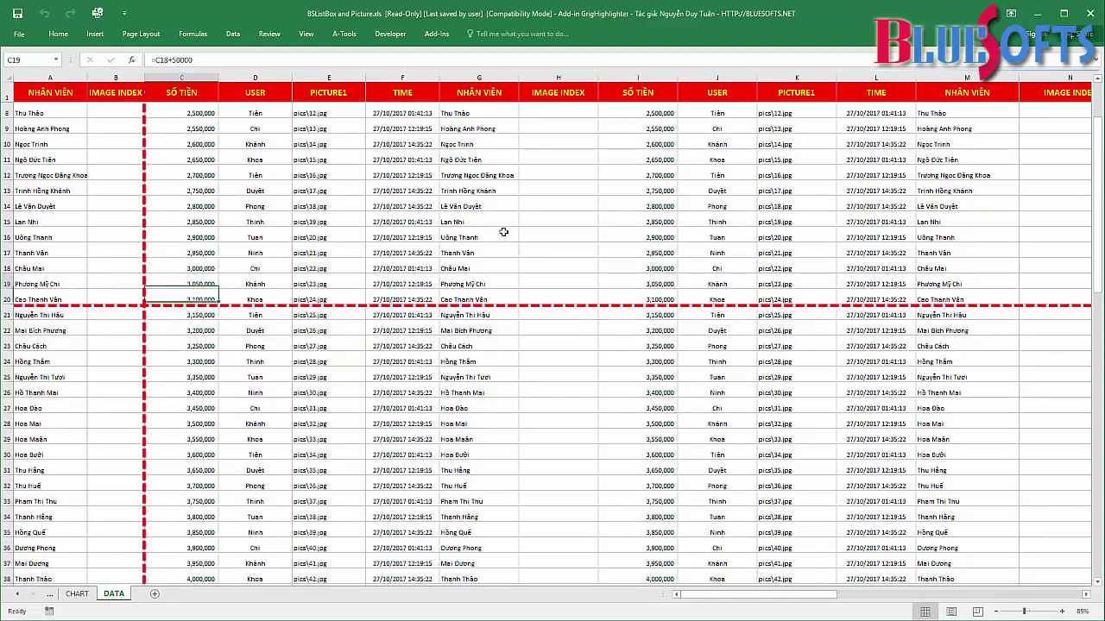
{"action": "key", "text": "Up"}
{"action": "key", "text": "Up"}
{"action": "key", "text": "Up"}
{"action": "key", "text": "Up"}
{"action": "key", "text": "Up"}
{"action": "key", "text": "Up"}
{"action": "key", "text": "Down"}
{"action": "key", "text": "Down"}
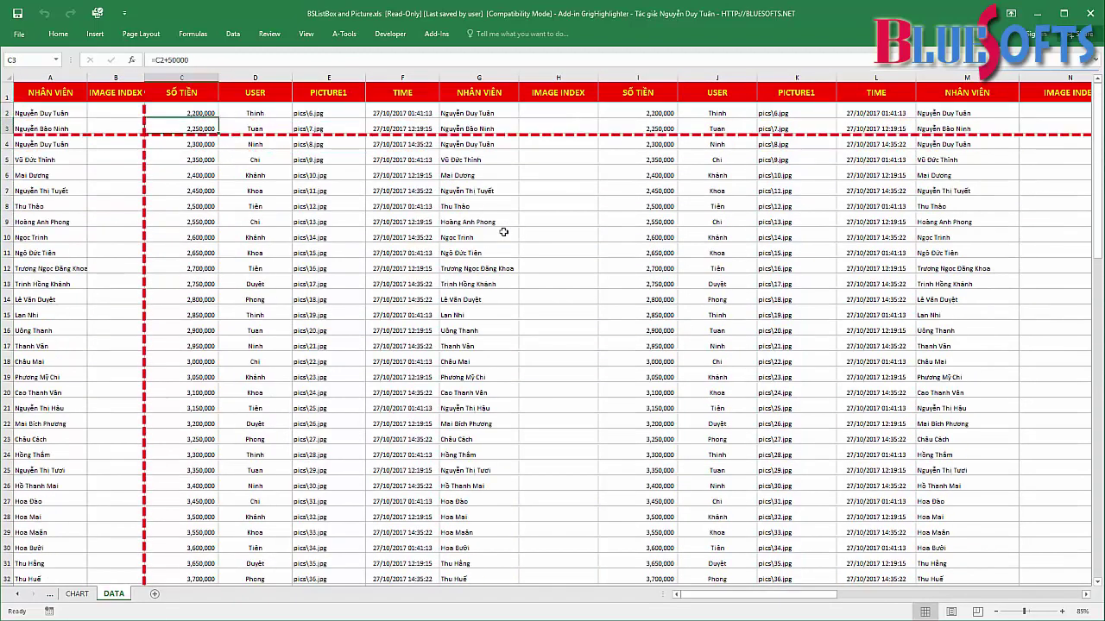
{"action": "key", "text": "Down"}
{"action": "key", "text": "Down"}
{"action": "key", "text": "Down"}
{"action": "key", "text": "Down"}
{"action": "key", "text": "Right"}
{"action": "key", "text": "Right"}
{"action": "key", "text": "Right"}
{"action": "key", "text": "Right"}
{"action": "key", "text": "Right"}
{"action": "key", "text": "Right"}
{"action": "key", "text": "Left"}
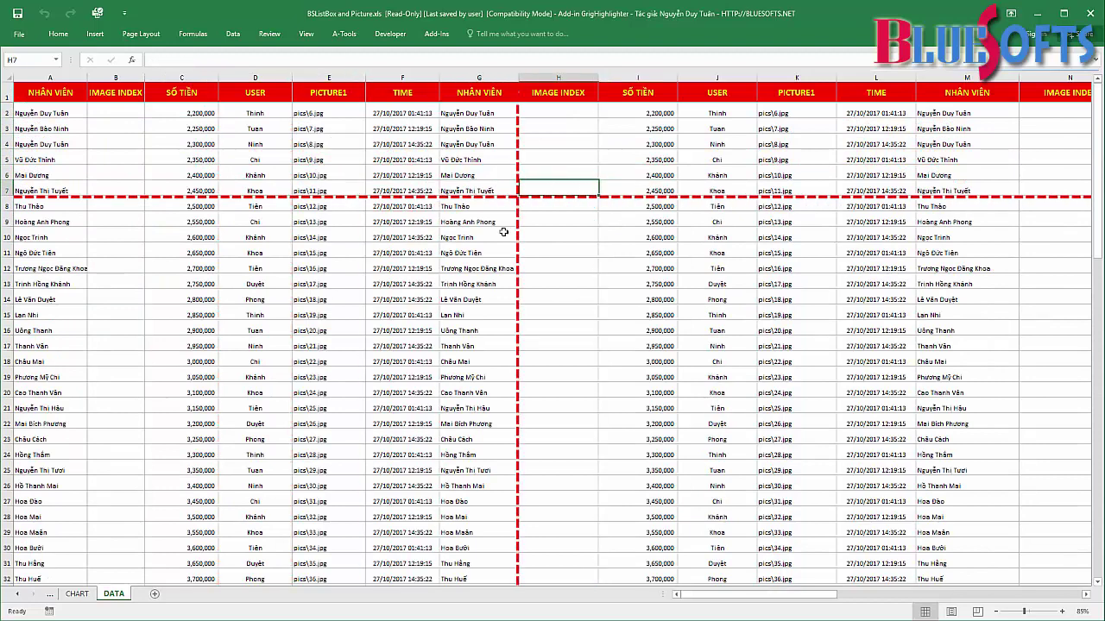
{"action": "key", "text": "Down"}
{"action": "key", "text": "Down"}
{"action": "key", "text": "Down"}
{"action": "key", "text": "Down"}
{"action": "key", "text": "Down"}
{"action": "key", "text": "Down"}
{"action": "key", "text": "Down"}
{"action": "key", "text": "Down"}
{"action": "key", "text": "Down"}
{"action": "key", "text": "Down"}
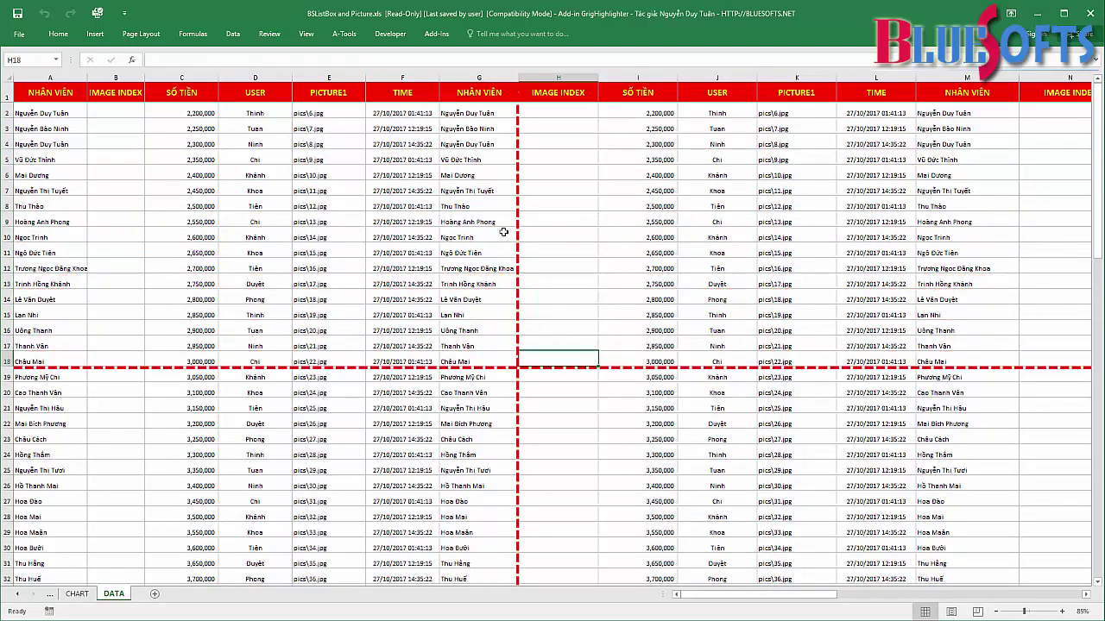
{"action": "key", "text": "Left"}
{"action": "key", "text": "Left"}
{"action": "key", "text": "Left"}
{"action": "key", "text": "Right"}
{"action": "key", "text": "Right"}
{"action": "key", "text": "Right"}
{"action": "key", "text": "Right"}
{"action": "key", "text": "Up"}
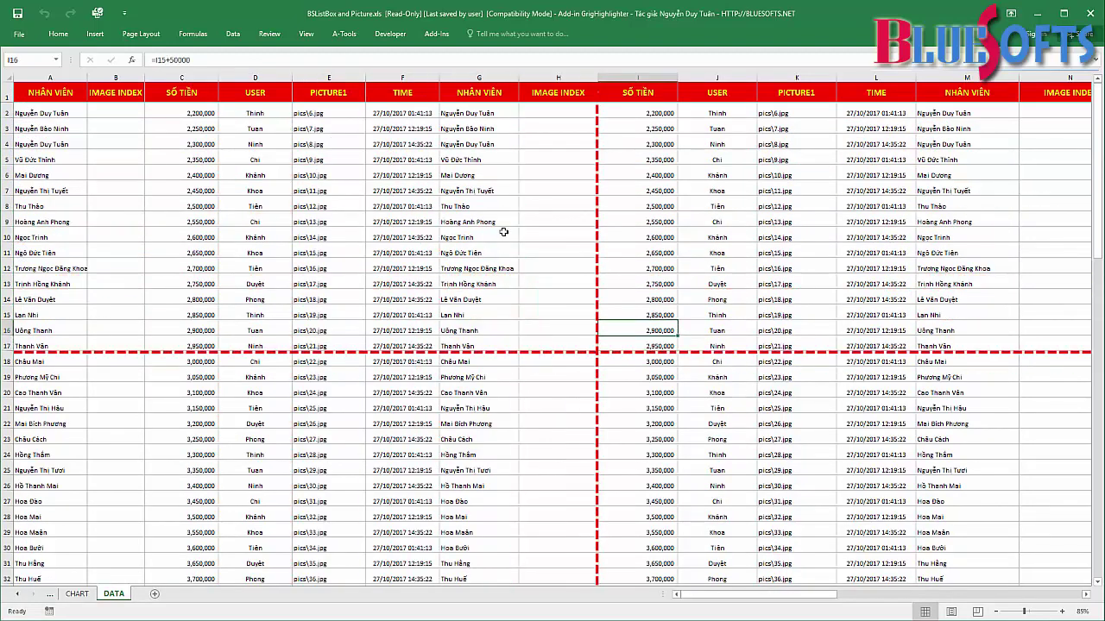
{"action": "key", "text": "Up"}
{"action": "key", "text": "Up"}
{"action": "key", "text": "Up"}
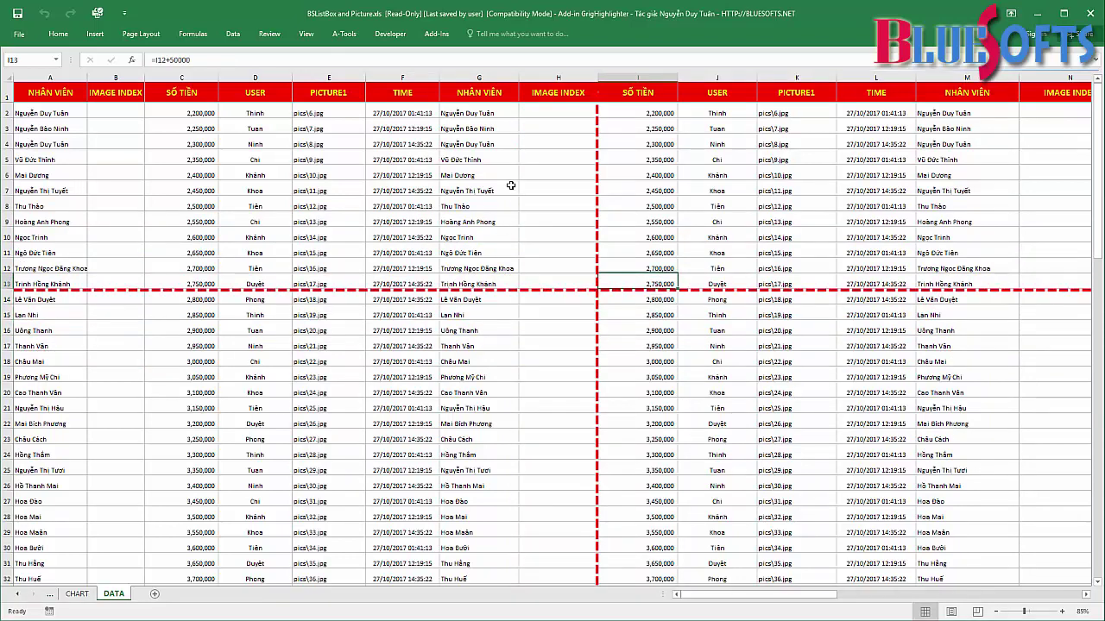
Step: Enter image index values down column H starting at H5
{"action": "left_click", "coordinate": [561, 163]}
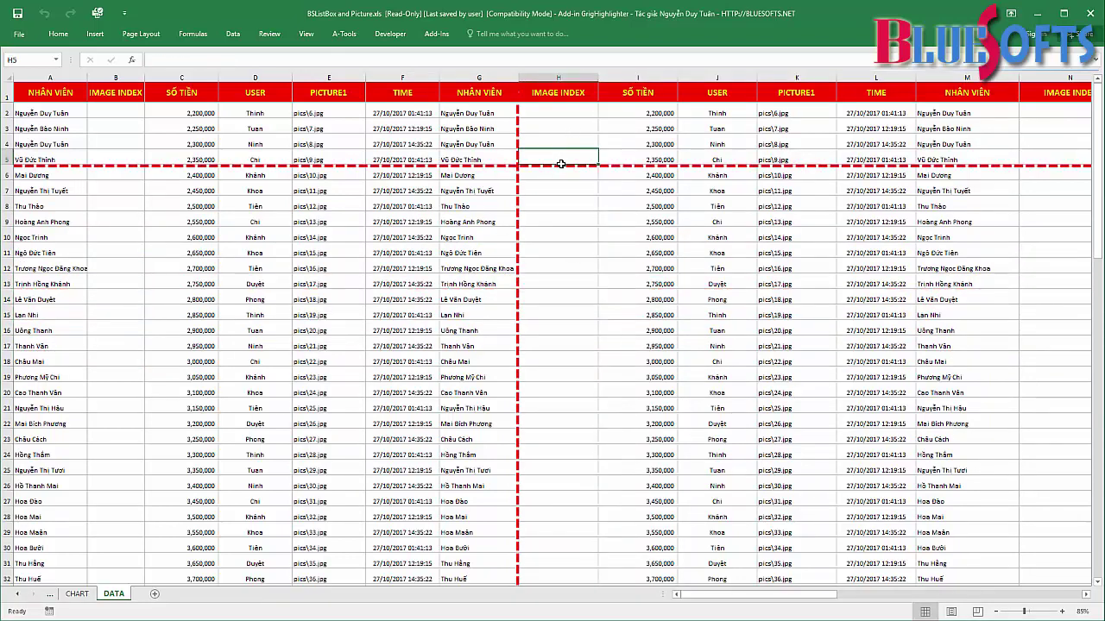
{"action": "type", "text": "3 4 5 6 "}
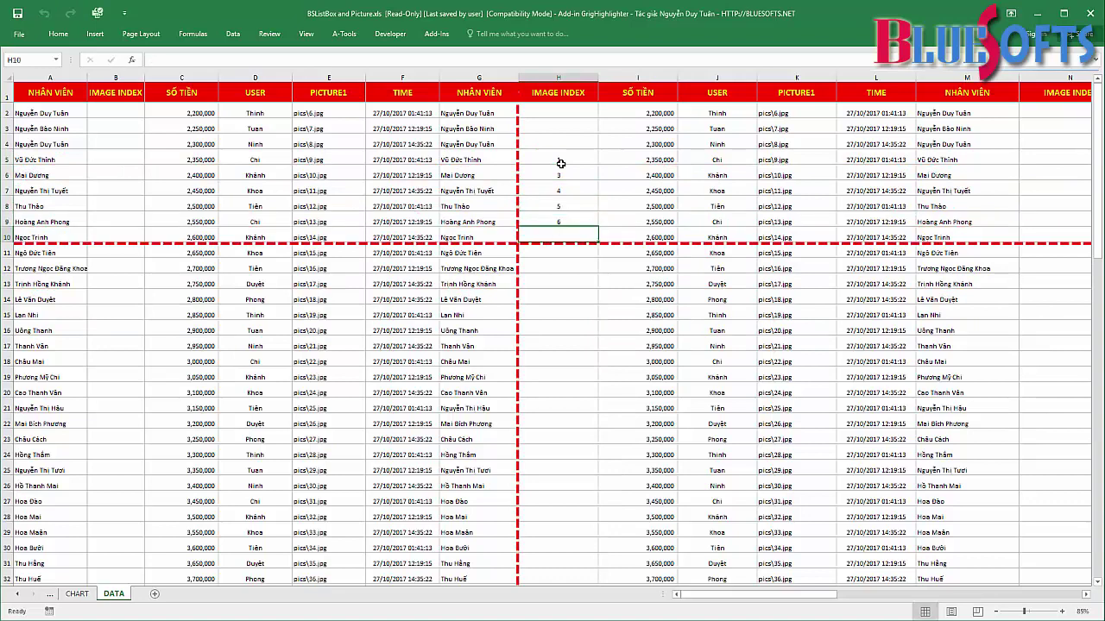
{"action": "type", "text": "2 3"}
{"action": "key", "text": "Return"}
{"action": "type", "text": "4 5"}
Step: Move to column B and enter image index values from B5 down to B13
{"action": "key", "text": "Left"}
{"action": "key", "text": "Left"}
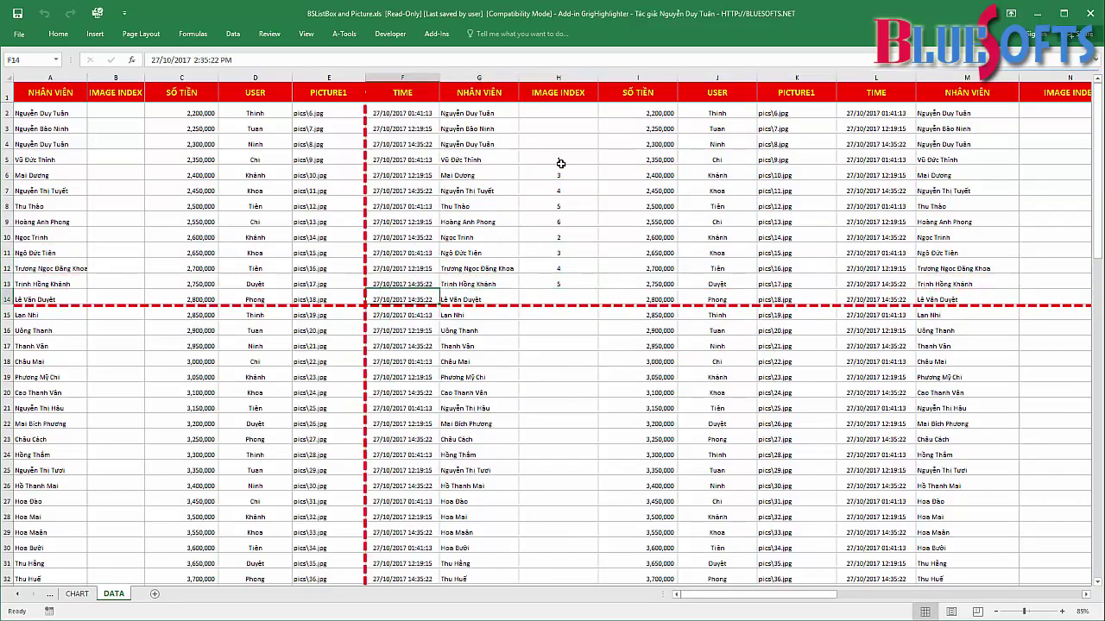
{"action": "key", "text": "Left"}
{"action": "key", "text": "Left"}
{"action": "key", "text": "Left"}
{"action": "key", "text": "Up"}
{"action": "key", "text": "Up"}
{"action": "key", "text": "Up"}
{"action": "key", "text": "Up"}
{"action": "key", "text": "Up"}
{"action": "key", "text": "Up"}
{"action": "key", "text": "Up"}
{"action": "key", "text": "Up"}
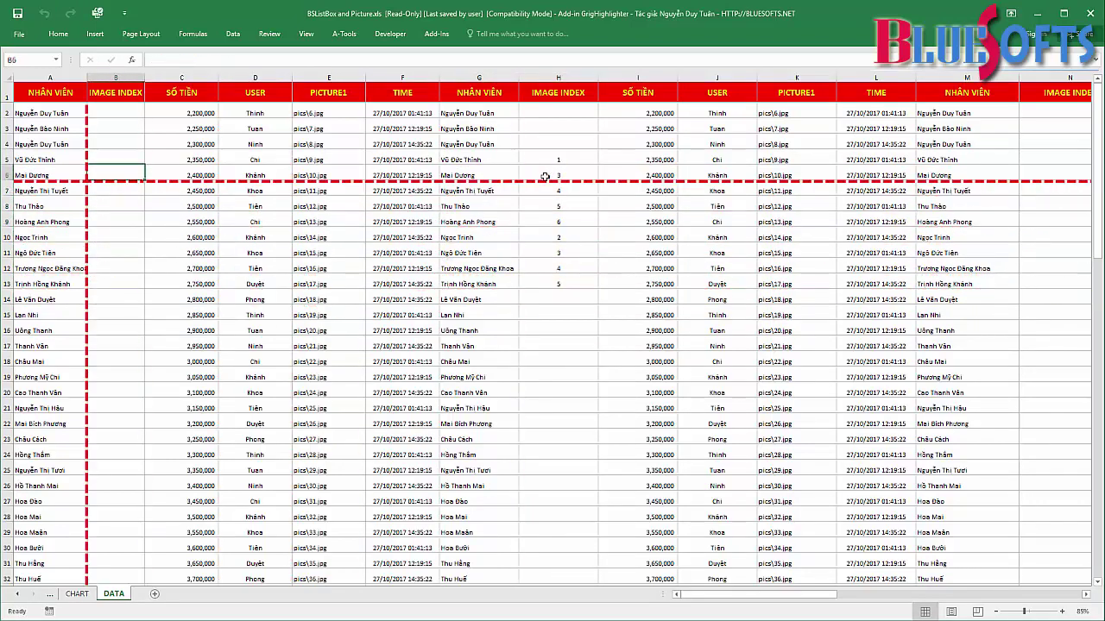
{"action": "key", "text": "Up"}
{"action": "type", "text": "5 "}
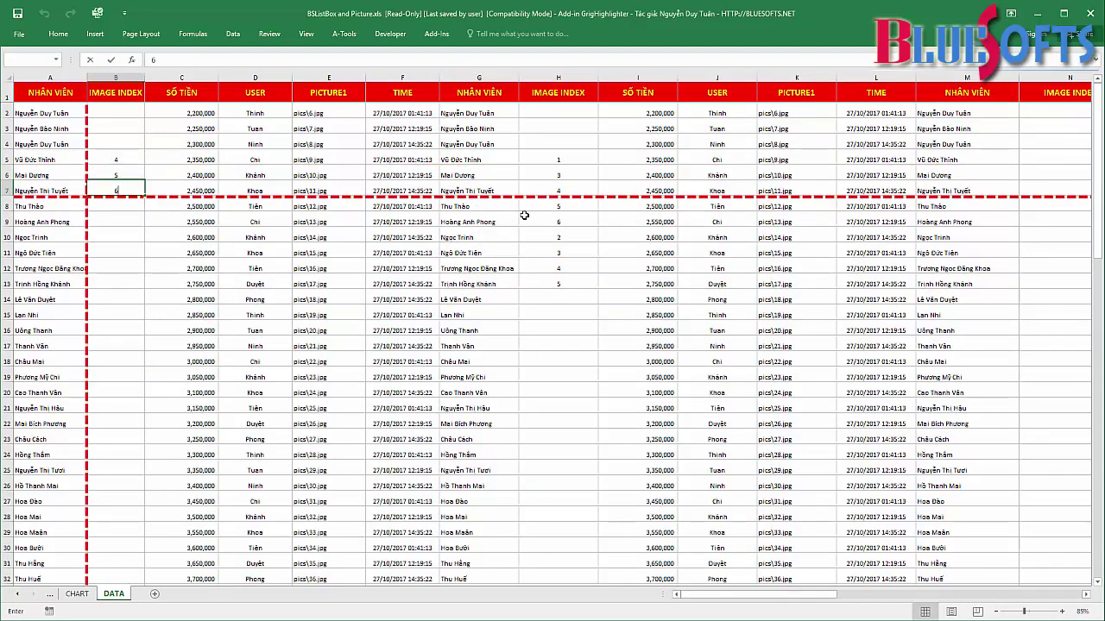
{"action": "type", "text": "6 7"}
{"action": "key", "text": "Down"}
{"action": "key", "text": "Down"}
{"action": "key", "text": "Up"}
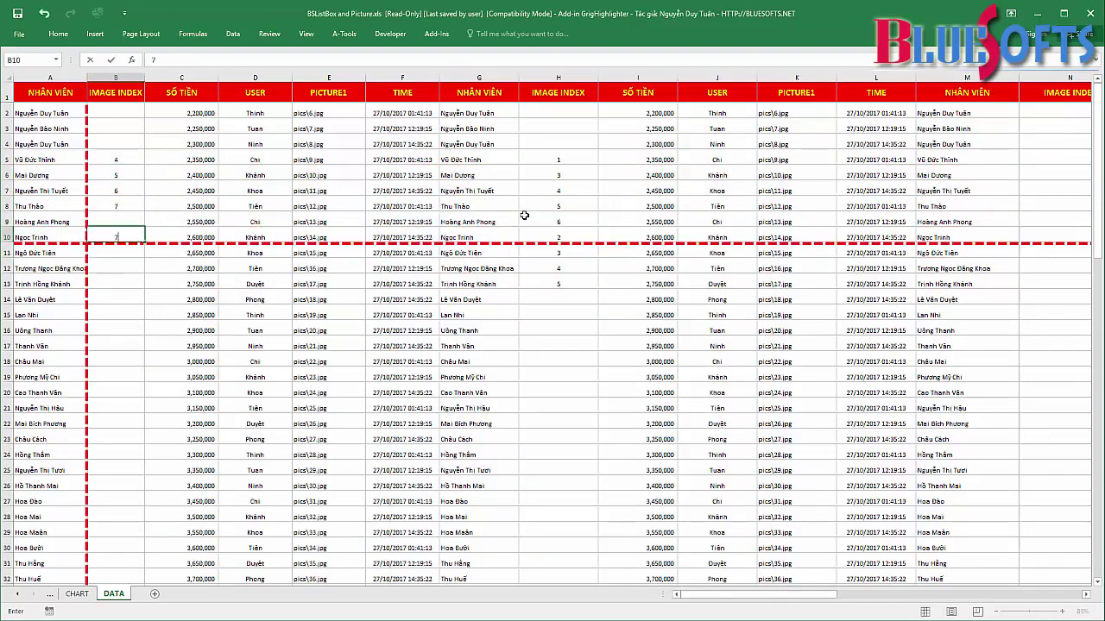
{"action": "type", "text": "7 7 9 1"}
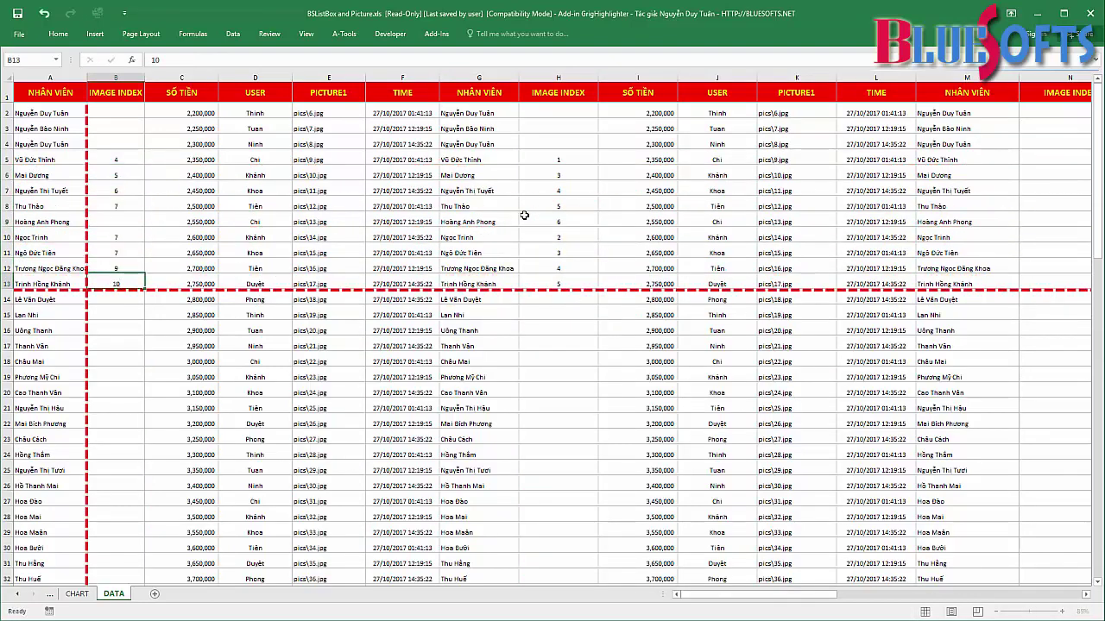
{"action": "key", "text": "Return"}
Step: Return to H5 and step down column H to H14, watching the guides follow
{"action": "key", "text": "Right"}
{"action": "key", "text": "Right"}
{"action": "key", "text": "Right"}
{"action": "key", "text": "Right"}
{"action": "key", "text": "Right"}
{"action": "key", "text": "Right"}
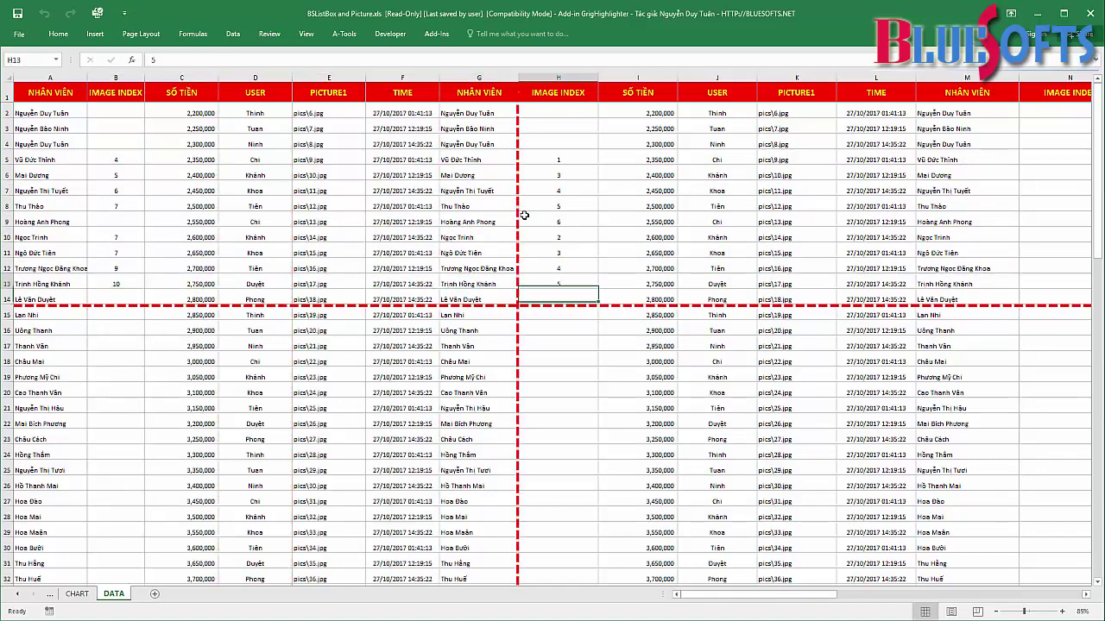
{"action": "key", "text": "Up"}
{"action": "key", "text": "Up"}
{"action": "key", "text": "Up"}
{"action": "key", "text": "Up"}
{"action": "key", "text": "Up"}
{"action": "key", "text": "Up"}
{"action": "key", "text": "Up"}
{"action": "key", "text": "Up"}
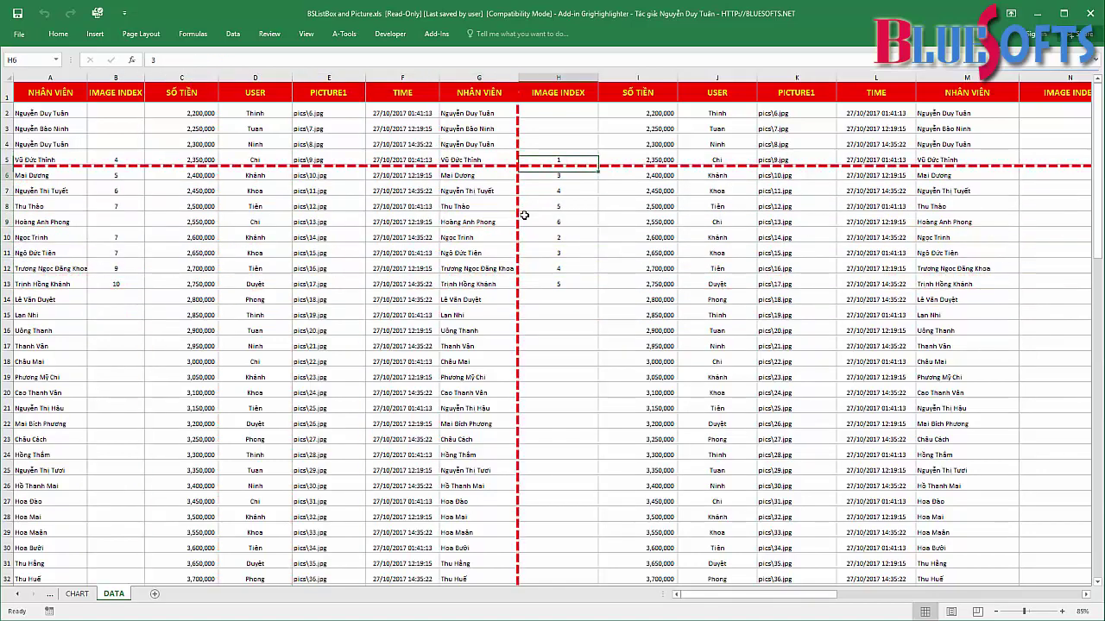
{"action": "key", "text": "Down"}
{"action": "key", "text": "Down"}
{"action": "key", "text": "Down"}
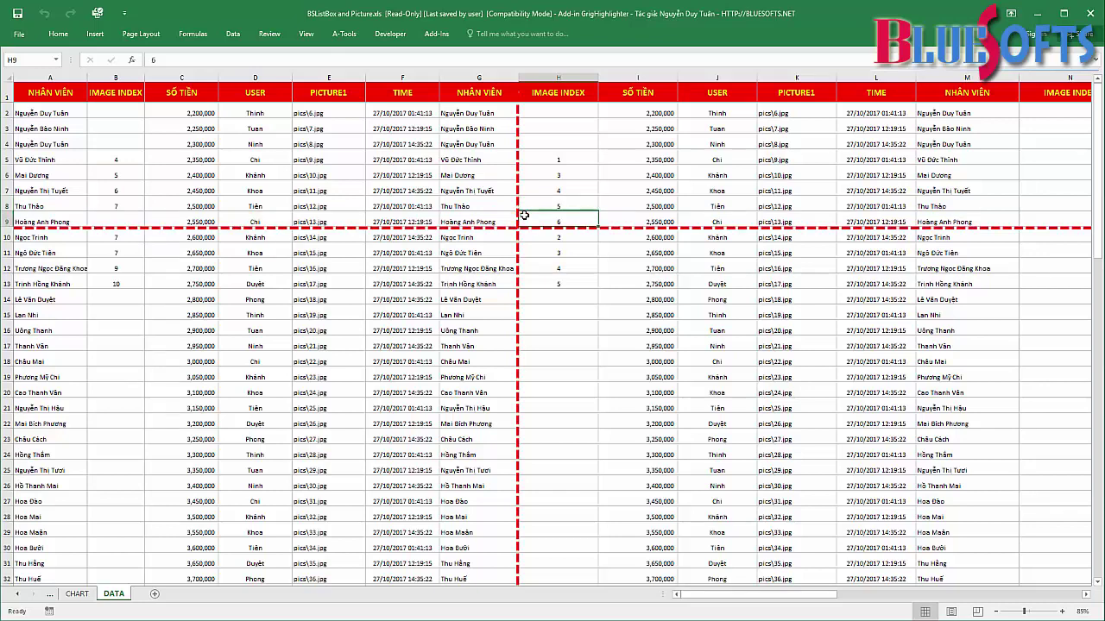
{"action": "key", "text": "Down"}
{"action": "key", "text": "Down"}
{"action": "key", "text": "Down"}
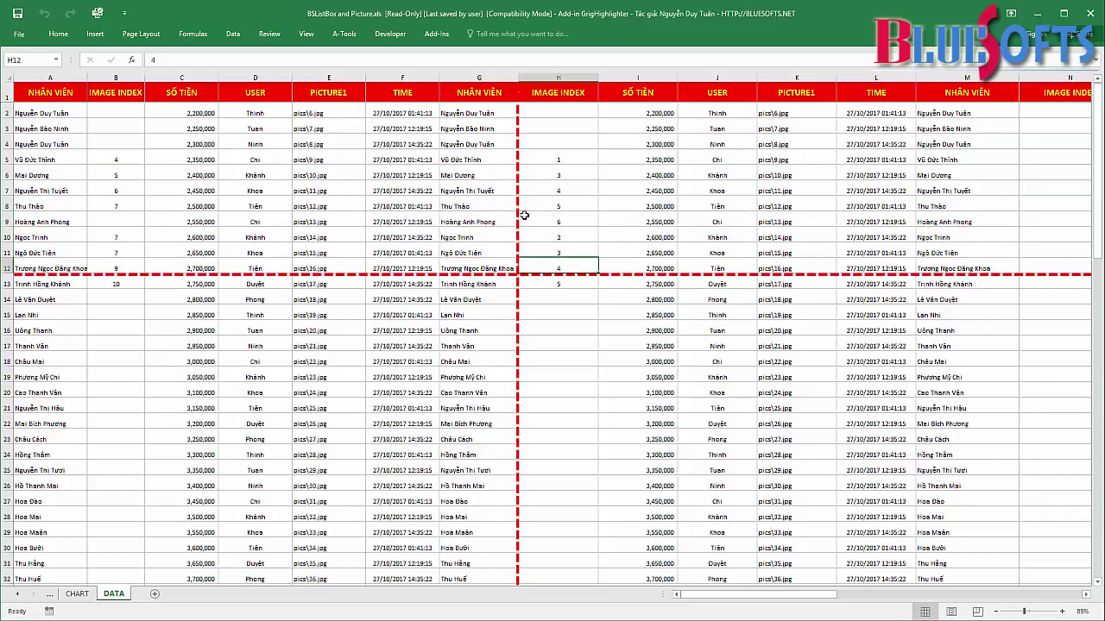
{"action": "key", "text": "Down"}
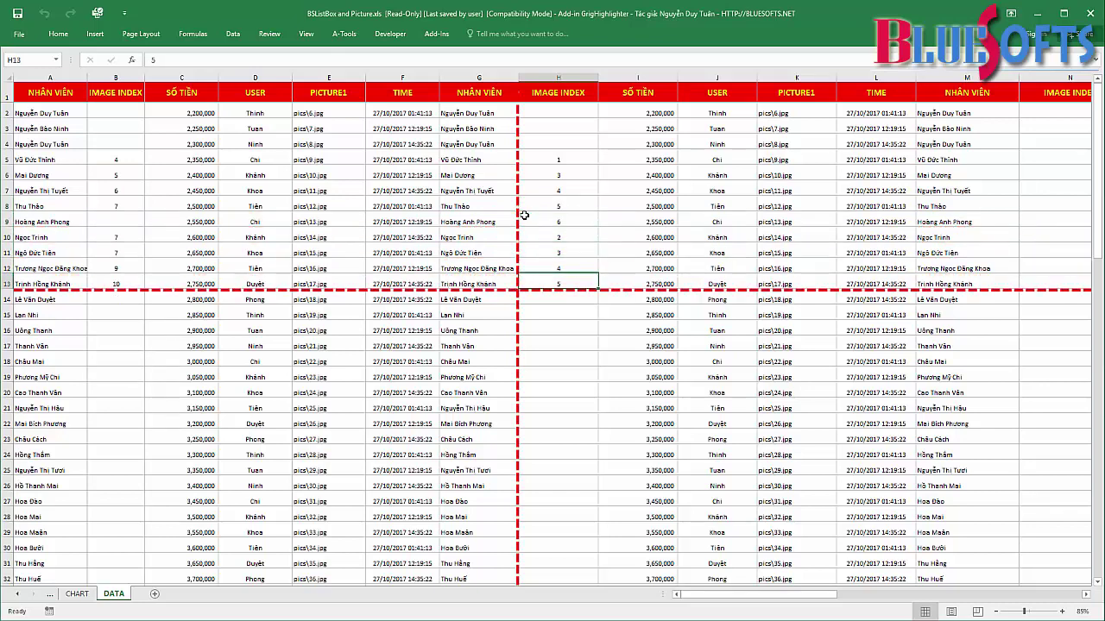
{"action": "key", "text": "Down"}
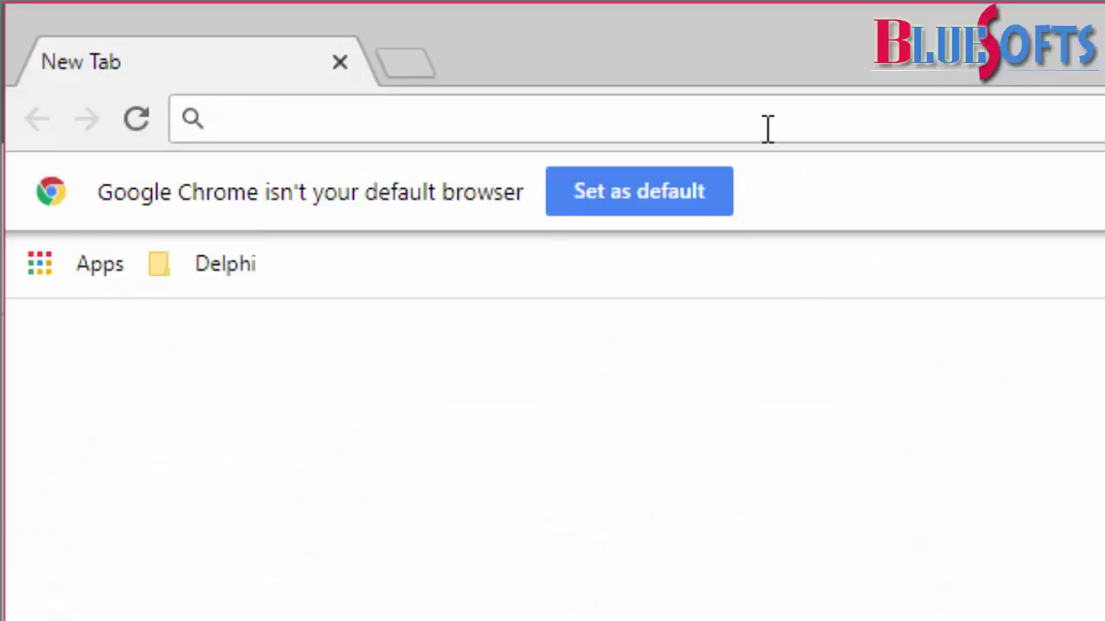
Step: Enter BLUESOFTS in the address bar and go to the suggested bluesofts.net site
{"action": "type", "text": "BLU"}
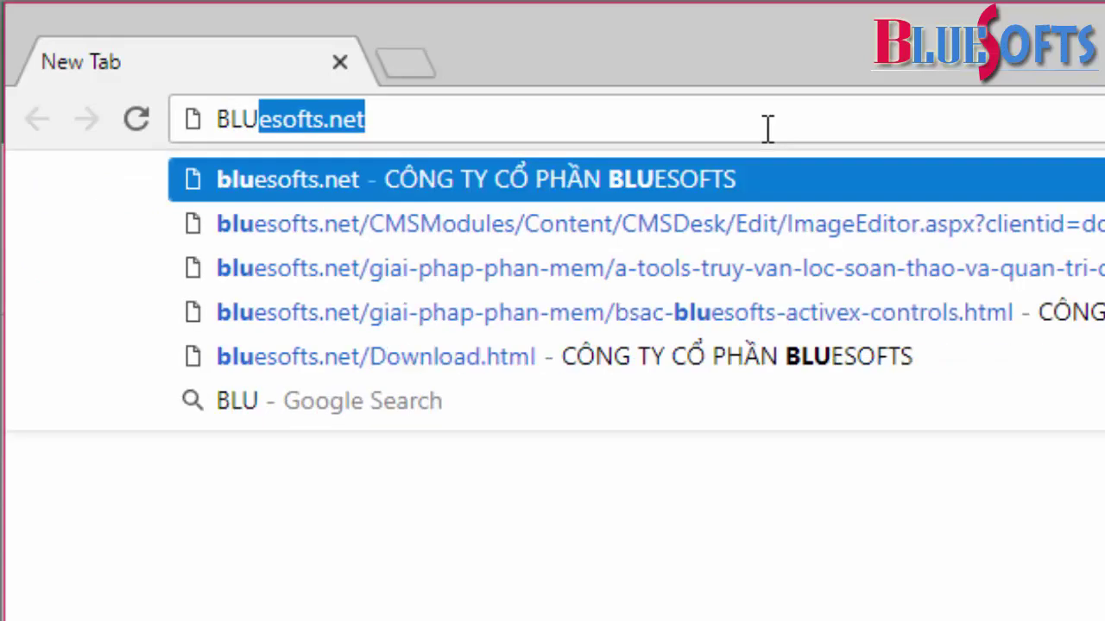
{"action": "type", "text": "ESOFTS.net"}
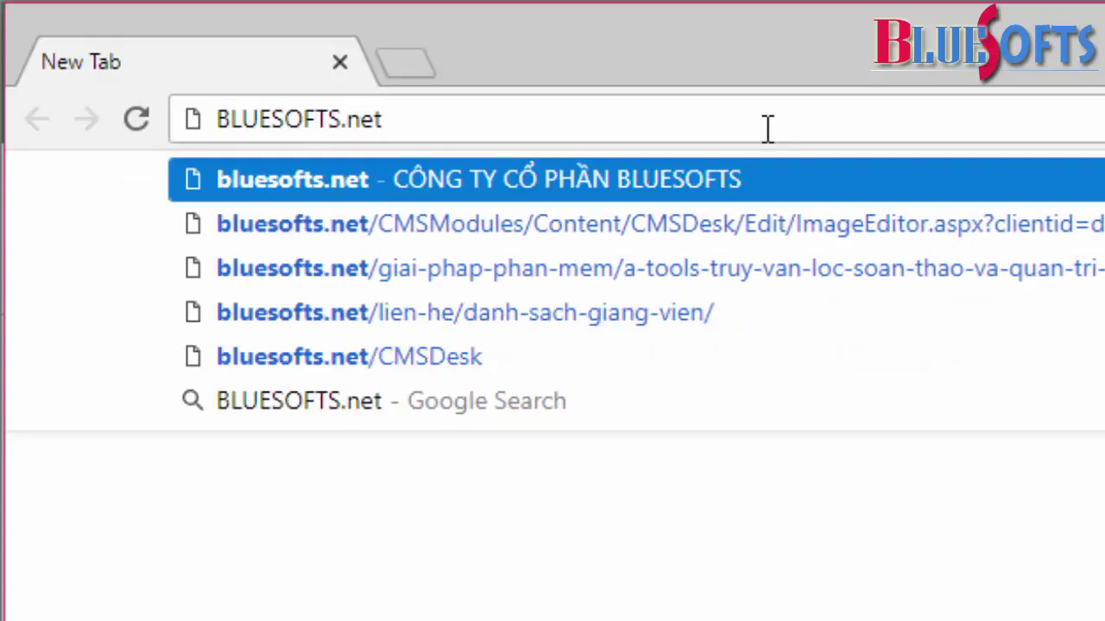
{"action": "key", "text": "Return"}
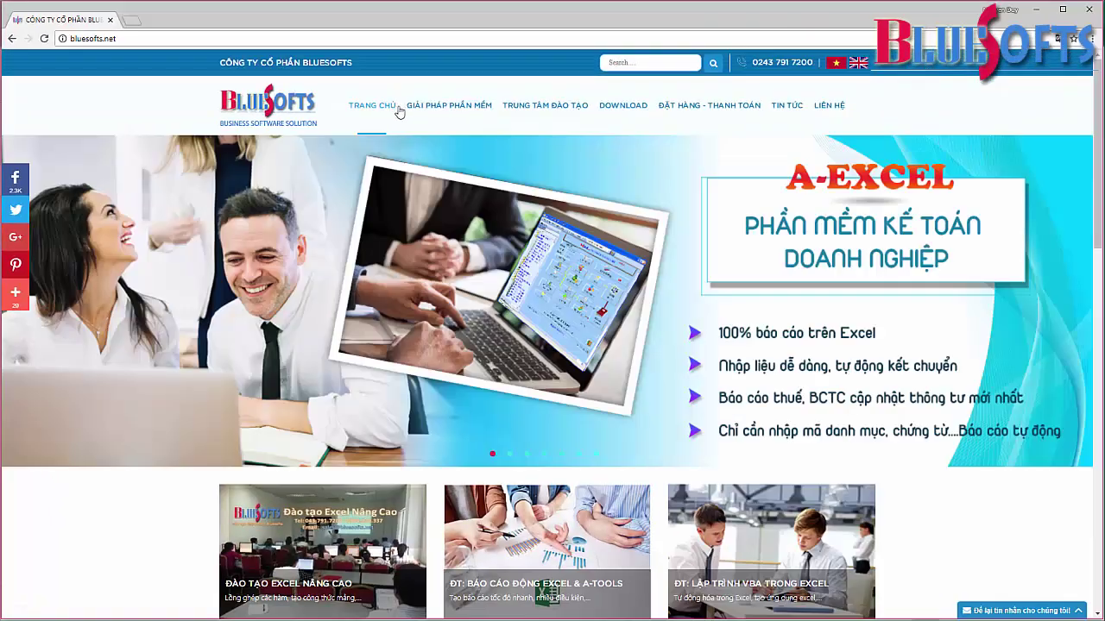
{"action": "mouse_move", "coordinate": [432, 113]}
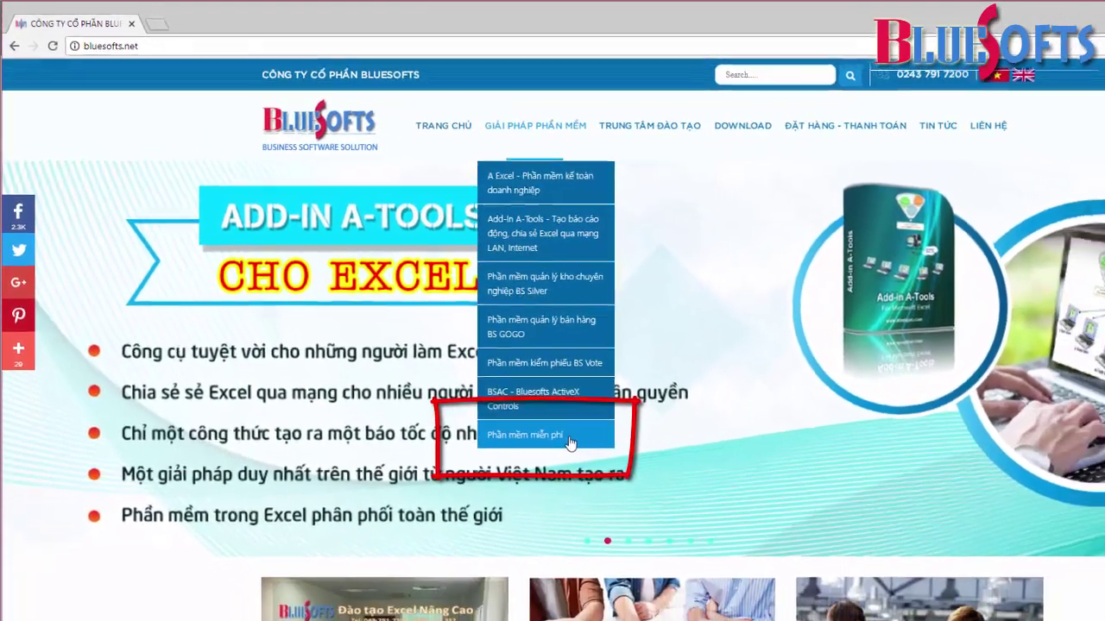
Step: Open the Phần mềm miễn phí page and scroll to view the Grid Highlighter entry
{"action": "left_click", "coordinate": [522, 423]}
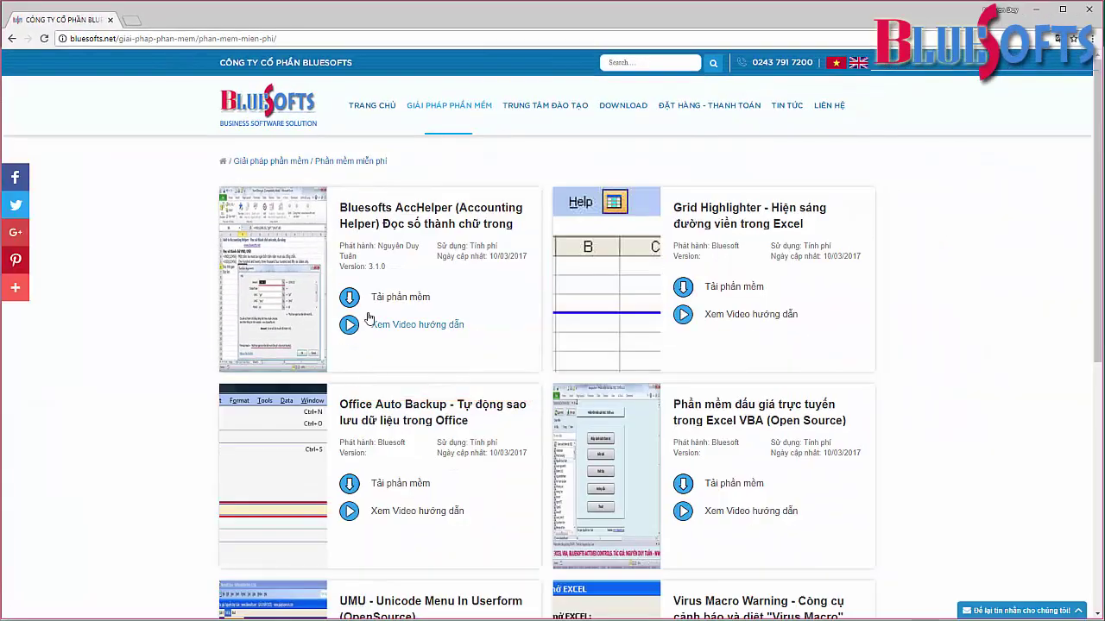
{"action": "scroll", "coordinate": [908, 264], "scroll_direction": "down", "scroll_amount": 1}
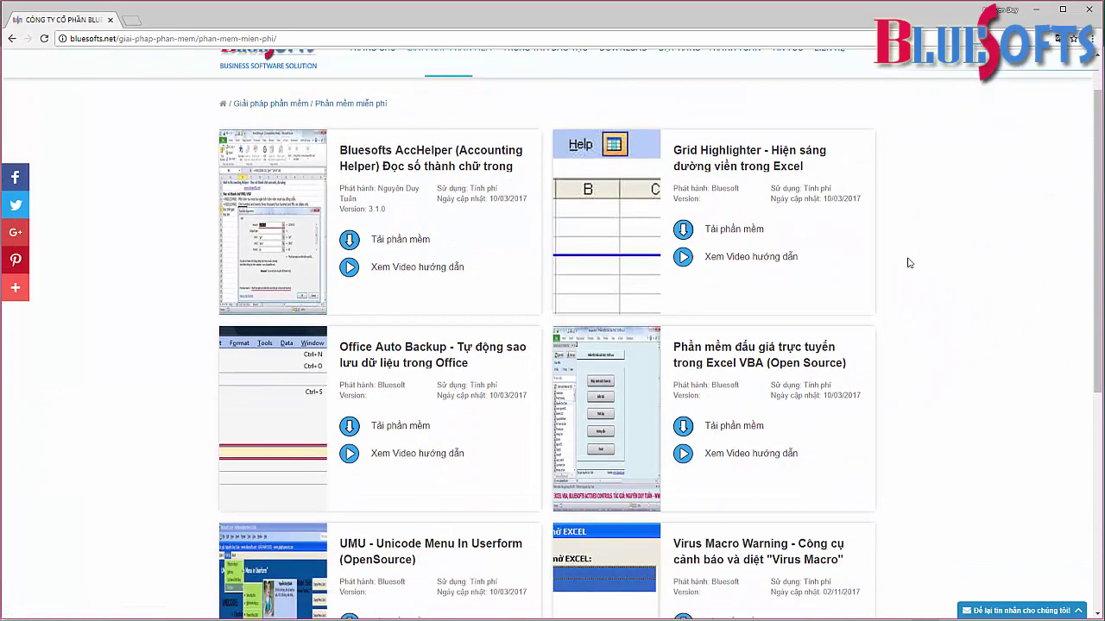
{"action": "scroll", "coordinate": [909, 260], "scroll_direction": "up", "scroll_amount": 1}
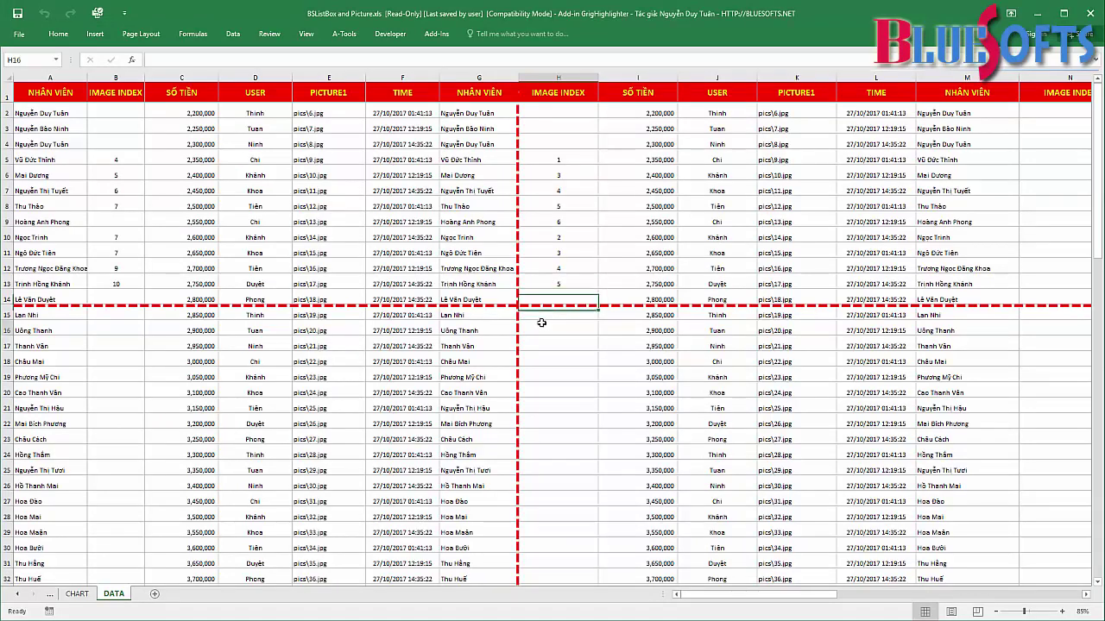
Step: Toggle Grid Highlighter off from the Add-ins Menu Commands
{"action": "left_click", "coordinate": [541, 321]}
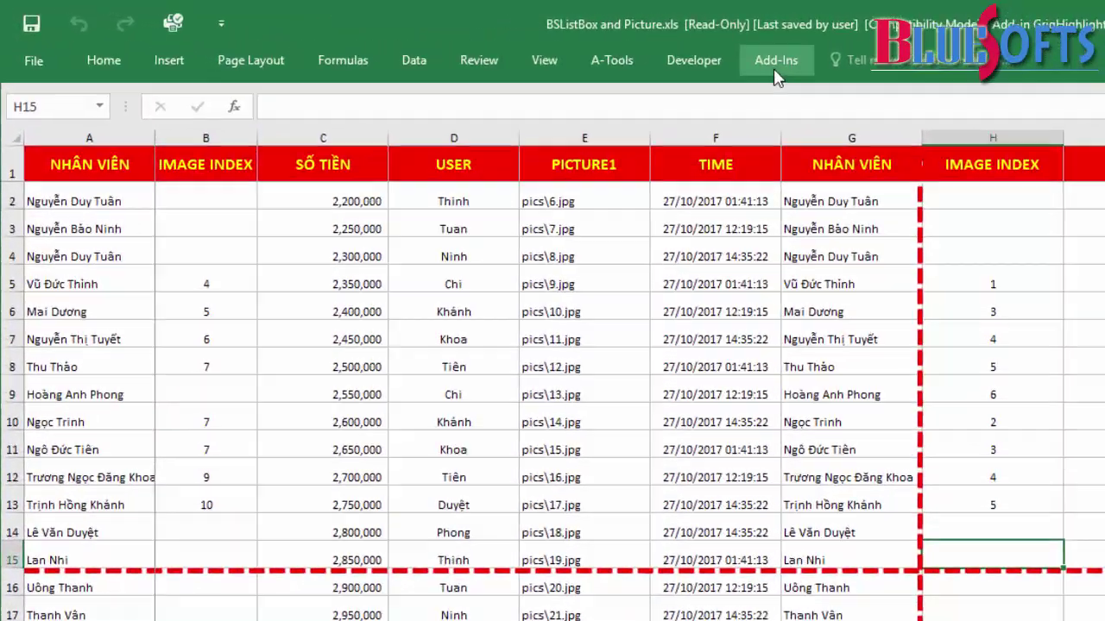
{"action": "left_click", "coordinate": [436, 34]}
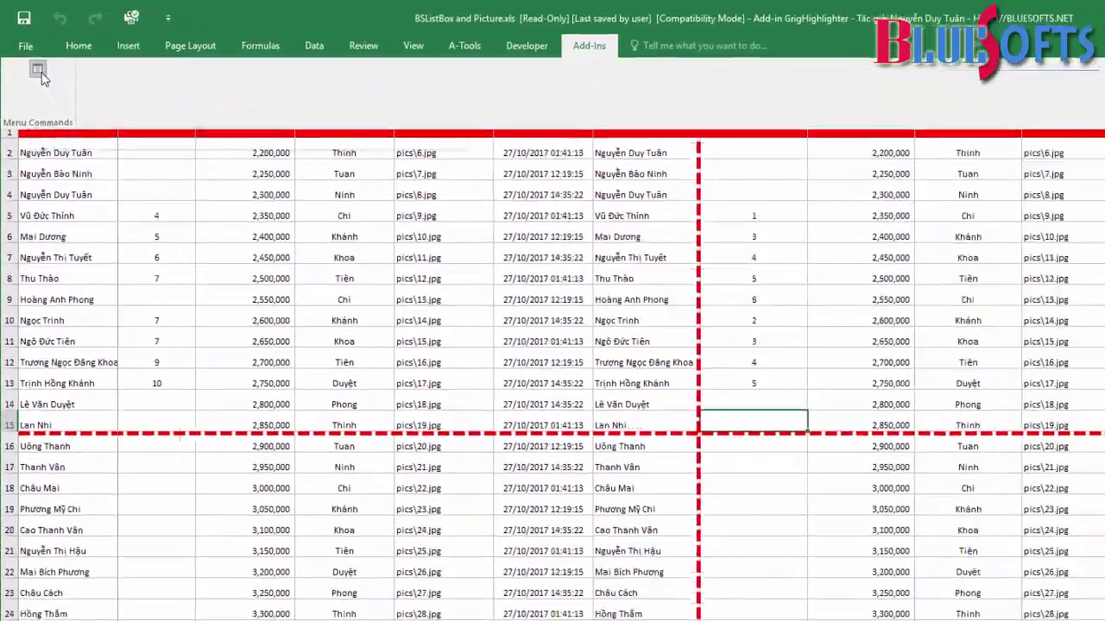
{"action": "left_click", "coordinate": [50, 95]}
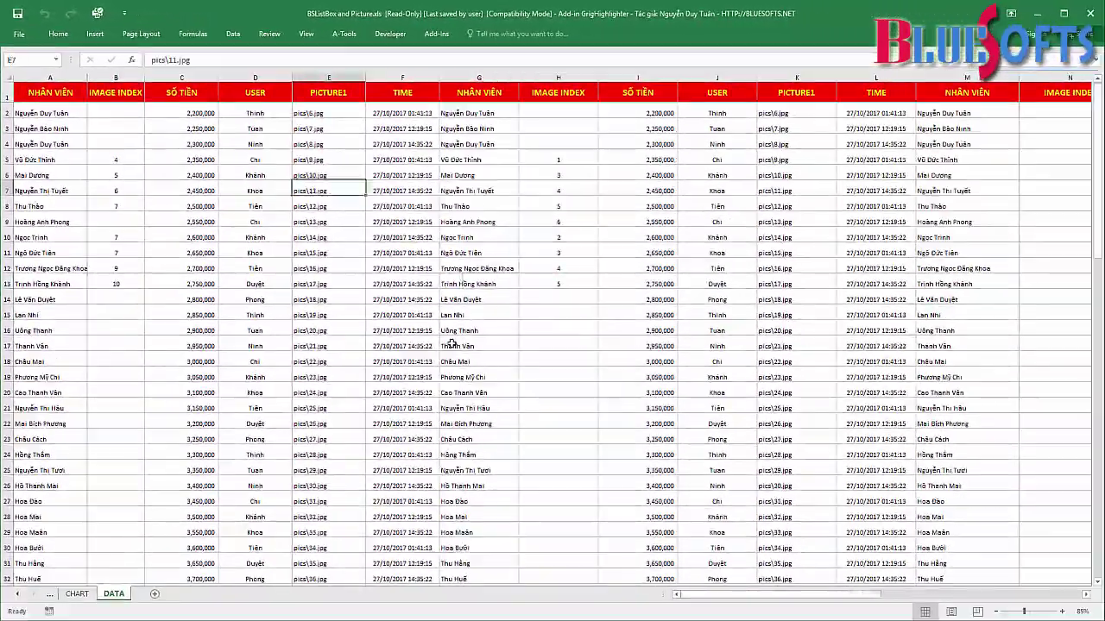
Step: Click cells and drag across columns D to I to confirm no guide lines appear
{"action": "left_click", "coordinate": [531, 361]}
{"action": "left_click_drag", "start_coordinate": [240, 206], "coordinate": [604, 402]}
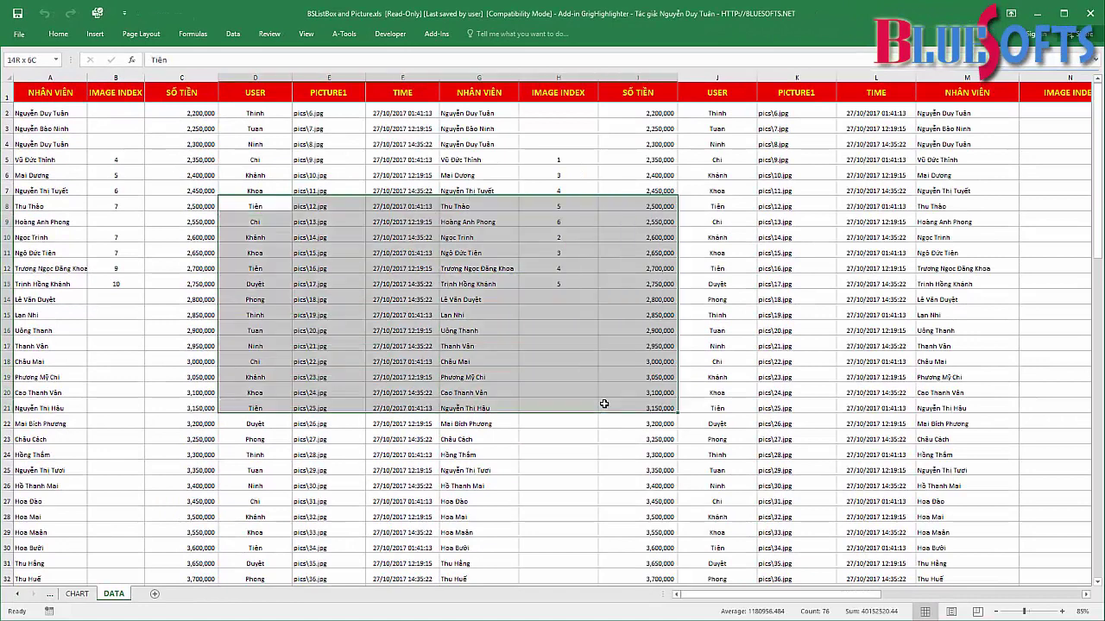
{"action": "left_click", "coordinate": [326, 253]}
{"action": "left_click", "coordinate": [181, 190]}
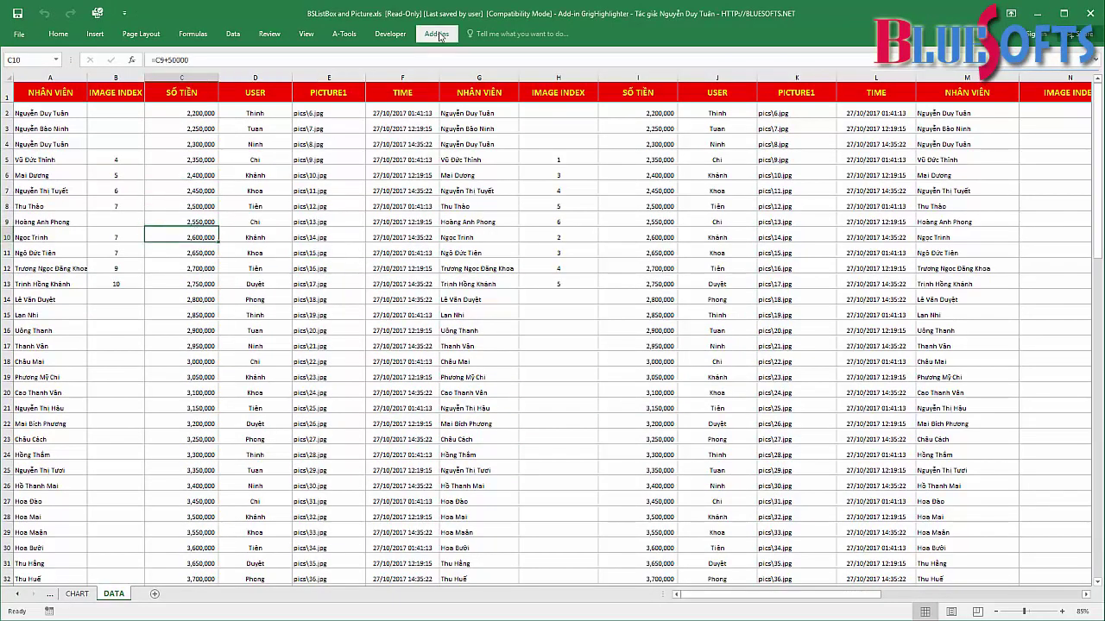
Step: Turn Grid Highlighter back on from the Add-ins Menu Commands
{"action": "left_click", "coordinate": [438, 37]}
{"action": "left_click", "coordinate": [28, 58]}
{"action": "left_click", "coordinate": [381, 326]}
Step: Click D10, D13 and E9 to watch the guides follow, then select the vertical guide line
{"action": "left_click", "coordinate": [269, 239]}
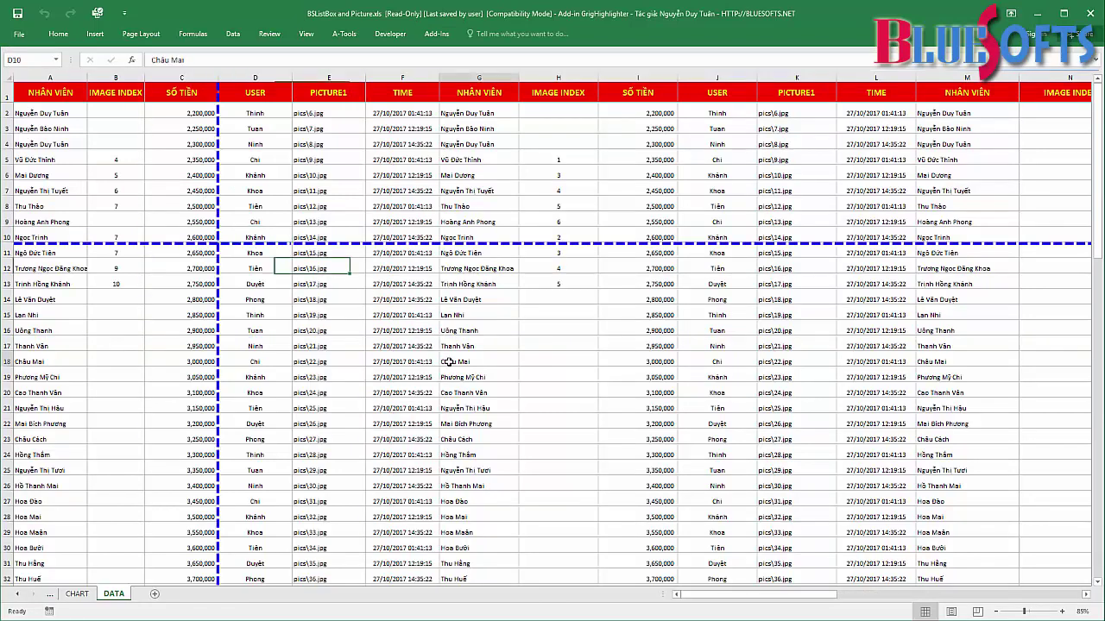
{"action": "left_click", "coordinate": [327, 253]}
{"action": "left_click", "coordinate": [258, 253]}
{"action": "key", "text": "Down"}
{"action": "key", "text": "Down"}
{"action": "key", "text": "Down"}
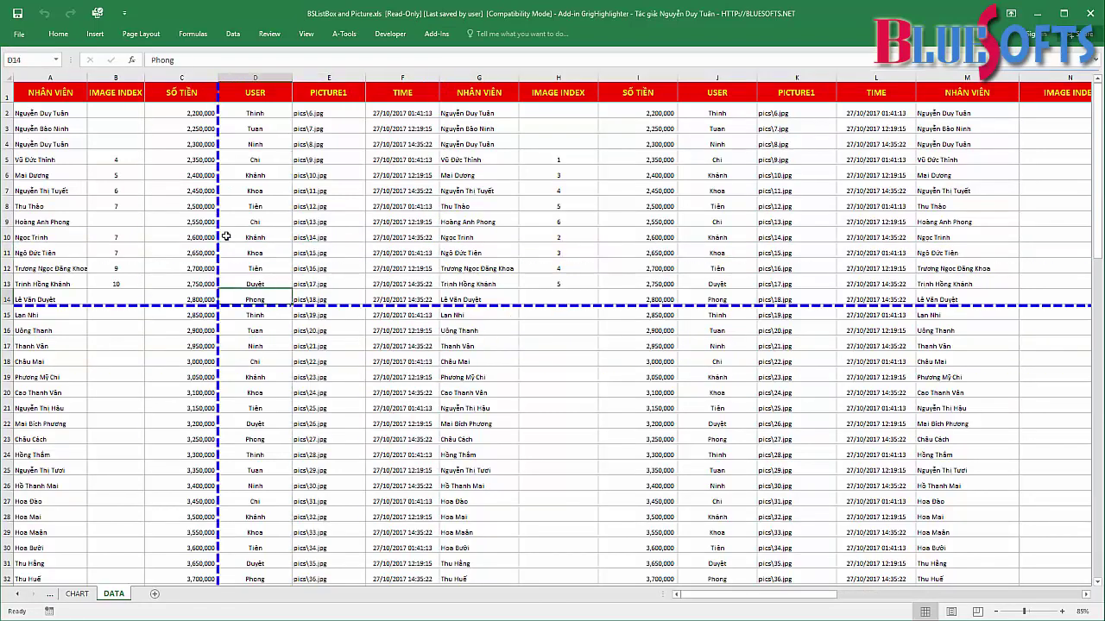
{"action": "left_click", "coordinate": [261, 239]}
{"action": "left_click", "coordinate": [275, 278]}
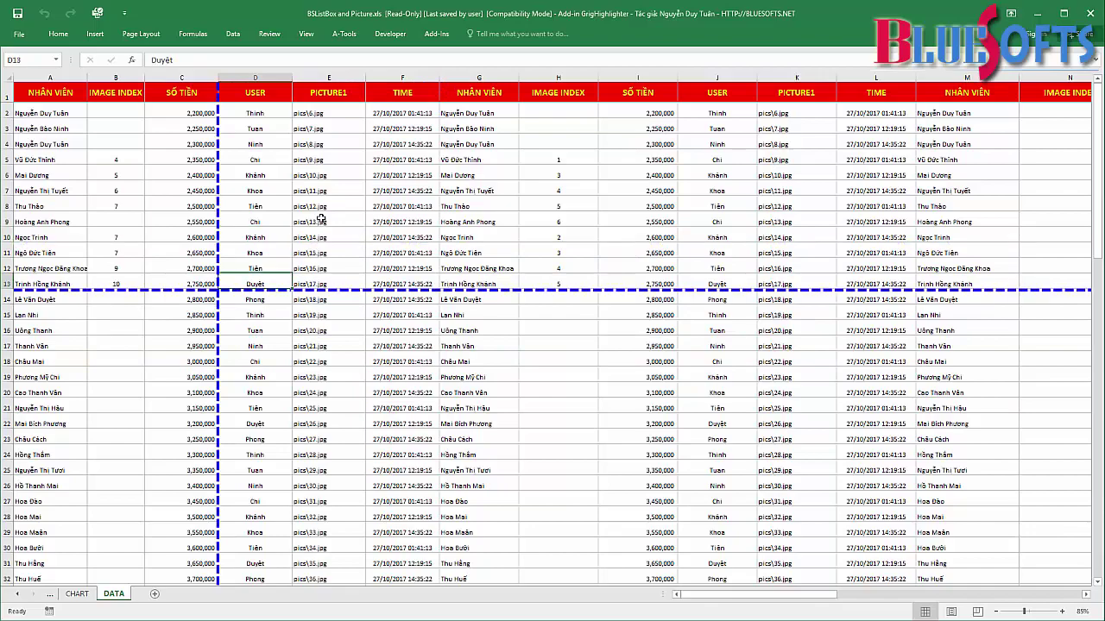
{"action": "left_click", "coordinate": [311, 224]}
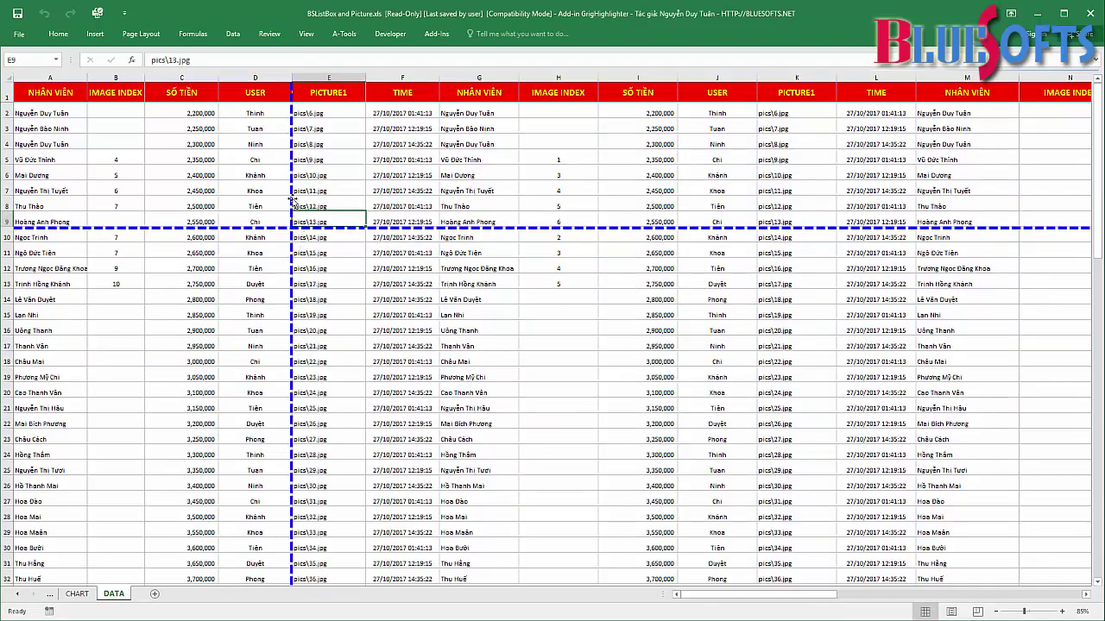
{"action": "left_click", "coordinate": [291, 201]}
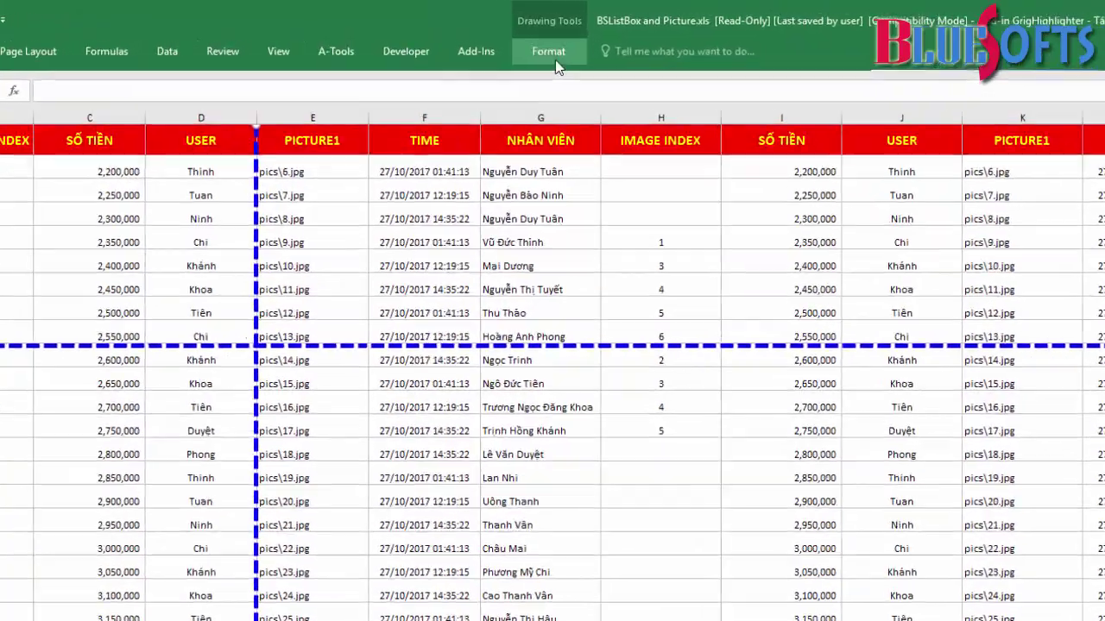
Step: Give the guide line a yellow outline and check it at cell E10
{"action": "left_click", "coordinate": [480, 34]}
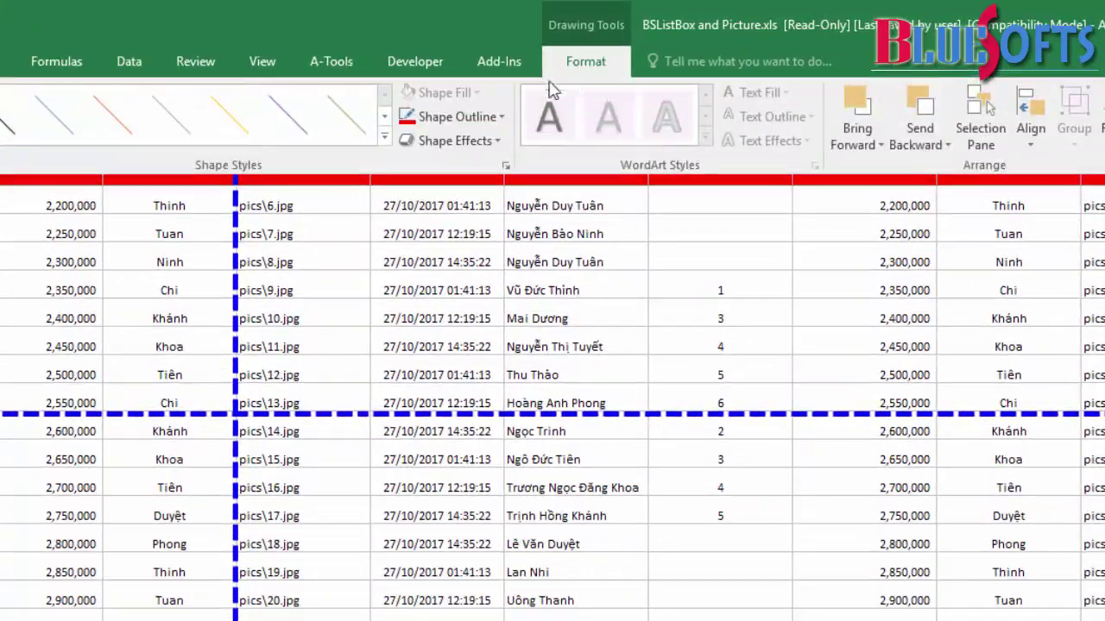
{"action": "left_click", "coordinate": [448, 121]}
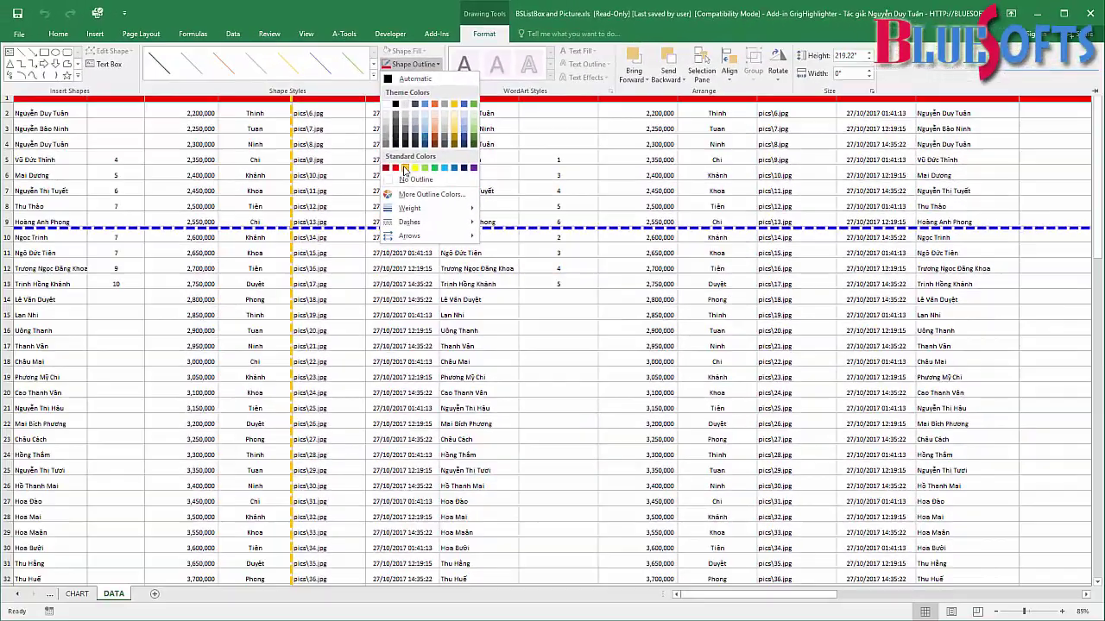
{"action": "left_click", "coordinate": [404, 168]}
{"action": "left_click", "coordinate": [397, 328]}
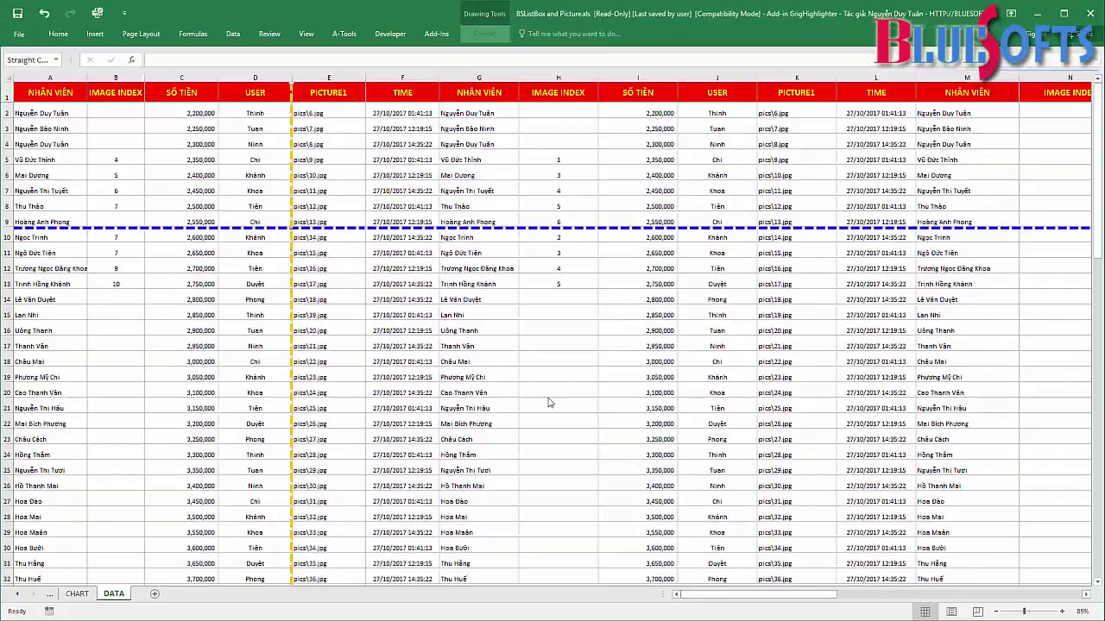
{"action": "left_click", "coordinate": [307, 236]}
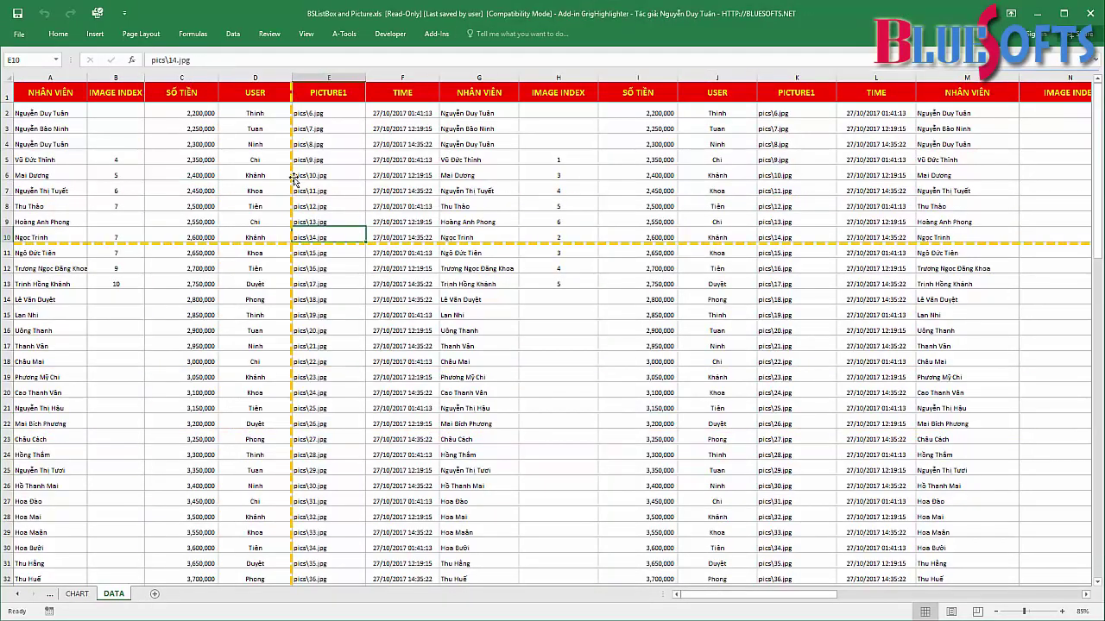
Step: Thicken the guide line to 4½ pt and check it at cells I20 and E13
{"action": "left_click", "coordinate": [290, 175]}
{"action": "left_click", "coordinate": [485, 34]}
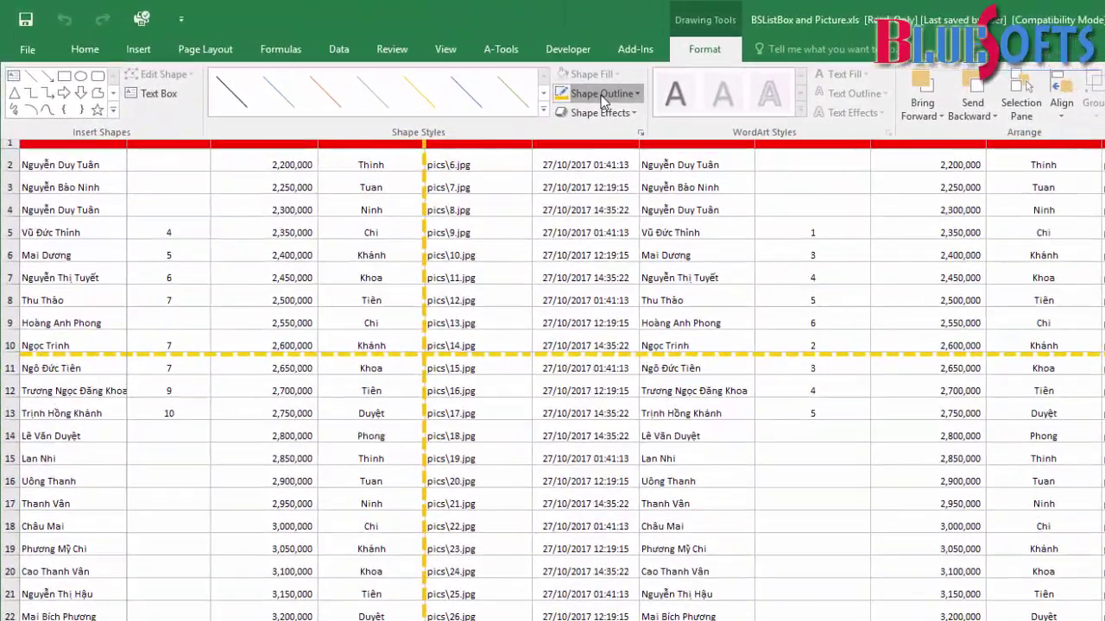
{"action": "left_click", "coordinate": [519, 82]}
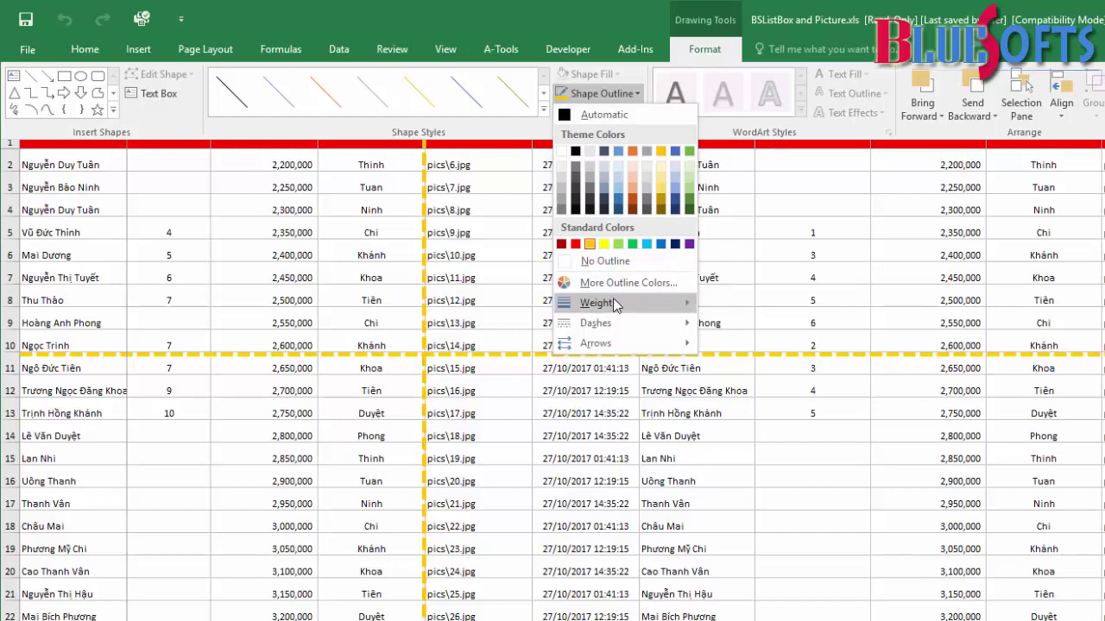
{"action": "mouse_move", "coordinate": [530, 259]}
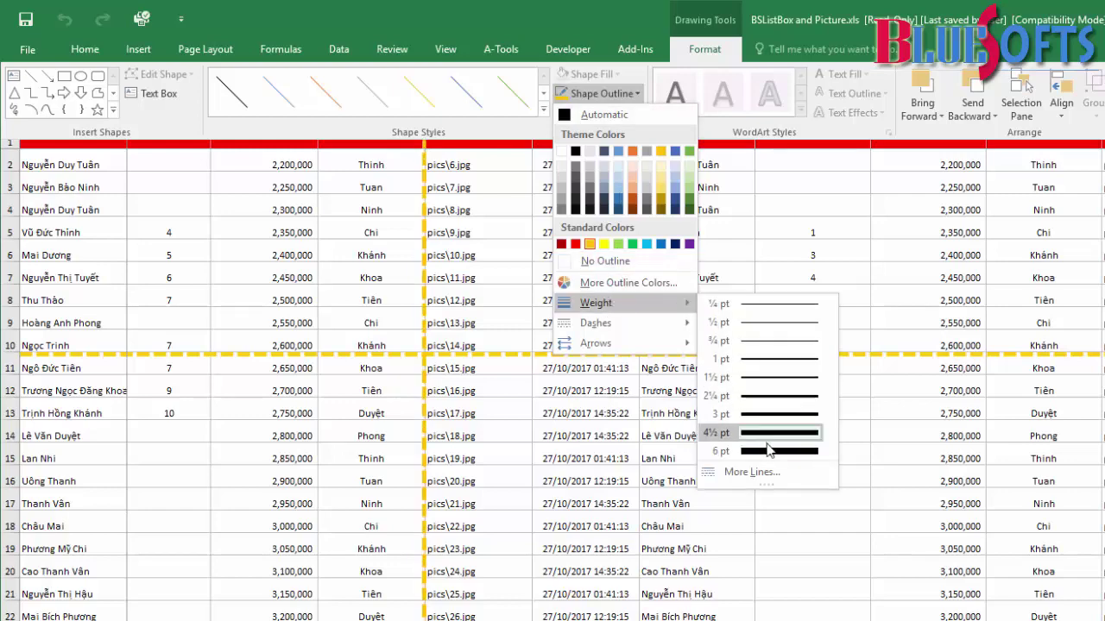
{"action": "key", "text": "Escape"}
{"action": "left_click", "coordinate": [700, 451]}
{"action": "left_click", "coordinate": [928, 571]}
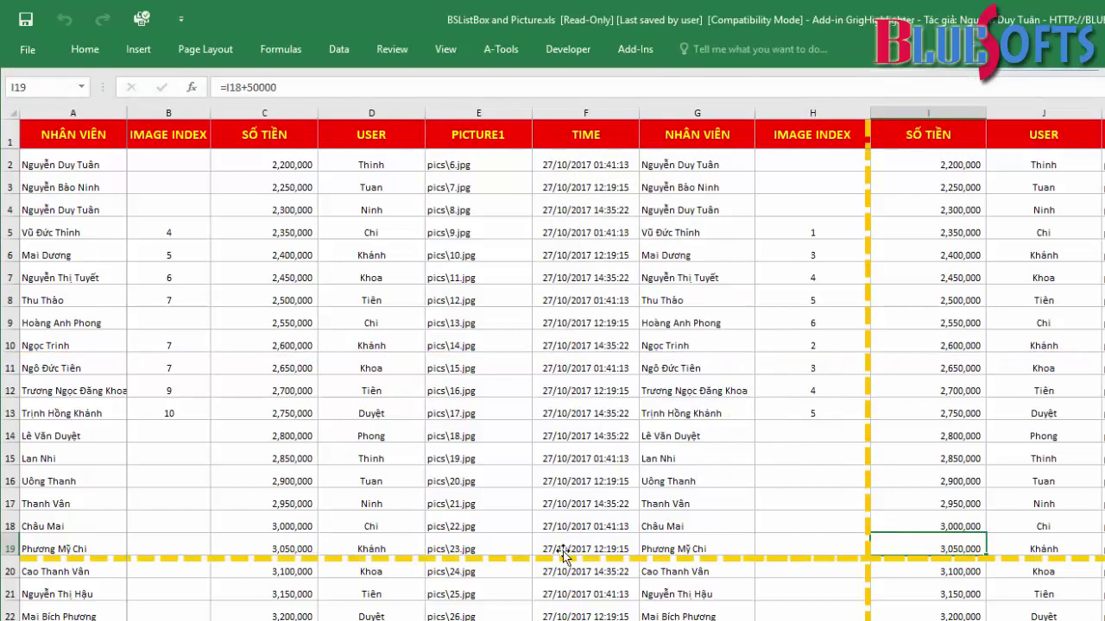
{"action": "left_click", "coordinate": [483, 414]}
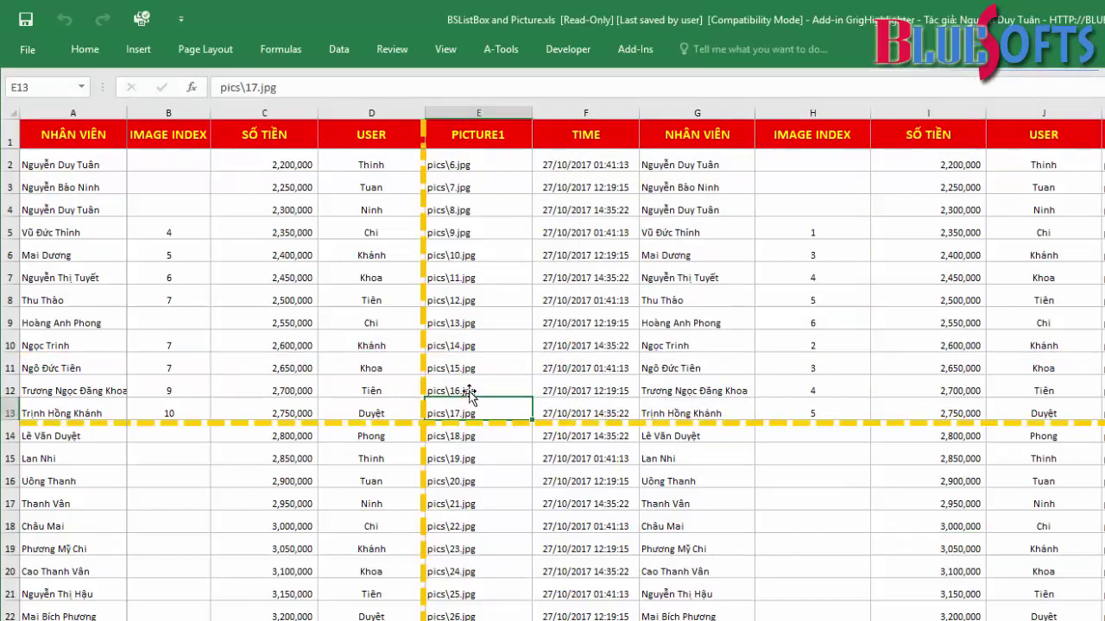
{"action": "left_click", "coordinate": [423, 302]}
Step: Switch the guide line to a solid dash style, then check it at F12, D20, E9 and E14
{"action": "left_click", "coordinate": [704, 50]}
{"action": "left_click", "coordinate": [629, 89]}
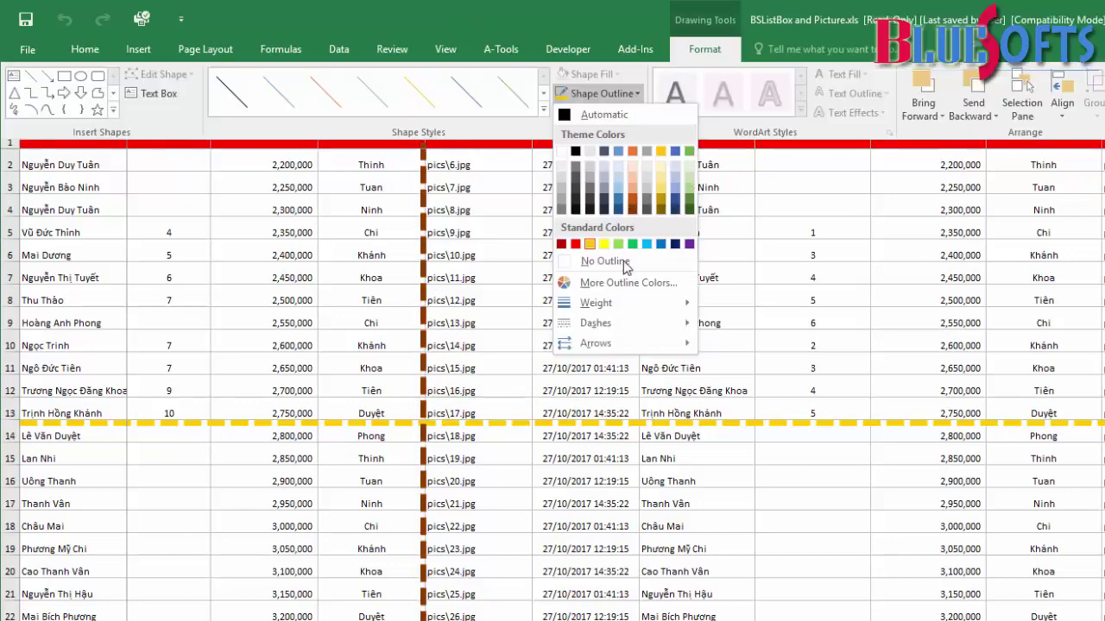
{"action": "mouse_move", "coordinate": [596, 317]}
{"action": "left_click", "coordinate": [711, 331]}
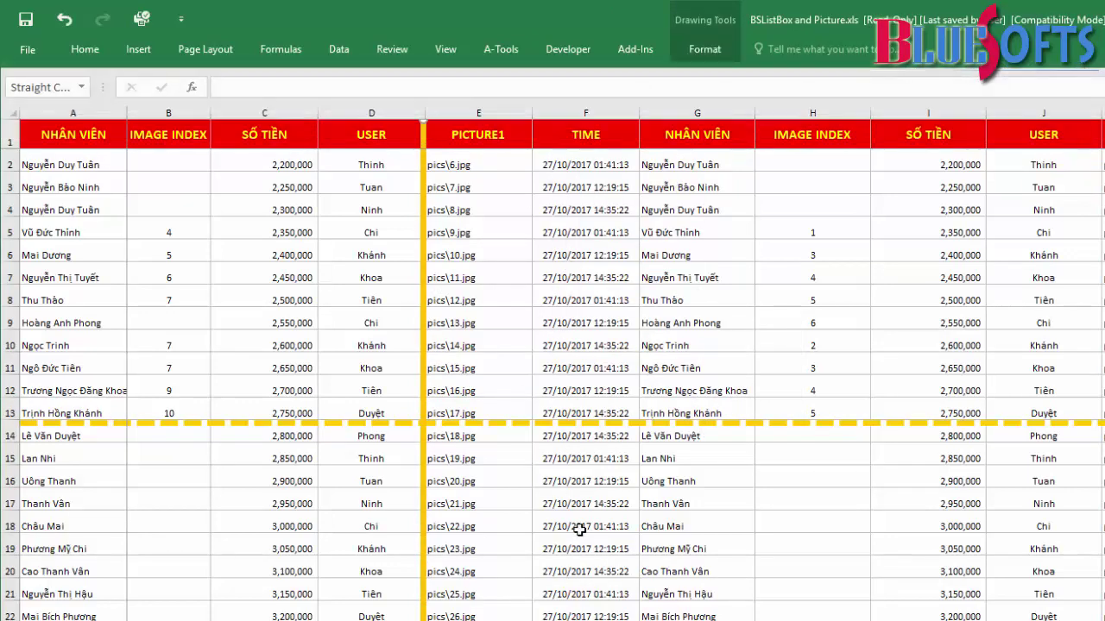
{"action": "left_click", "coordinate": [585, 525]}
{"action": "left_click", "coordinate": [585, 391]}
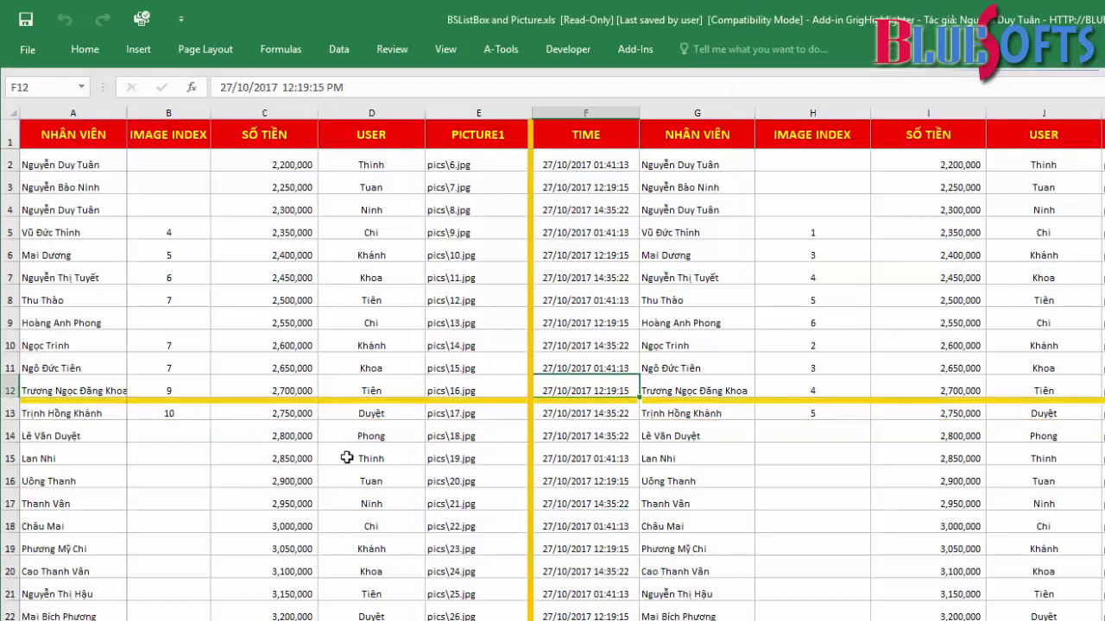
{"action": "left_click", "coordinate": [371, 571]}
{"action": "left_click_drag", "start_coordinate": [812, 571], "coordinate": [927, 571]}
{"action": "left_click", "coordinate": [478, 323]}
{"action": "left_click", "coordinate": [481, 431]}
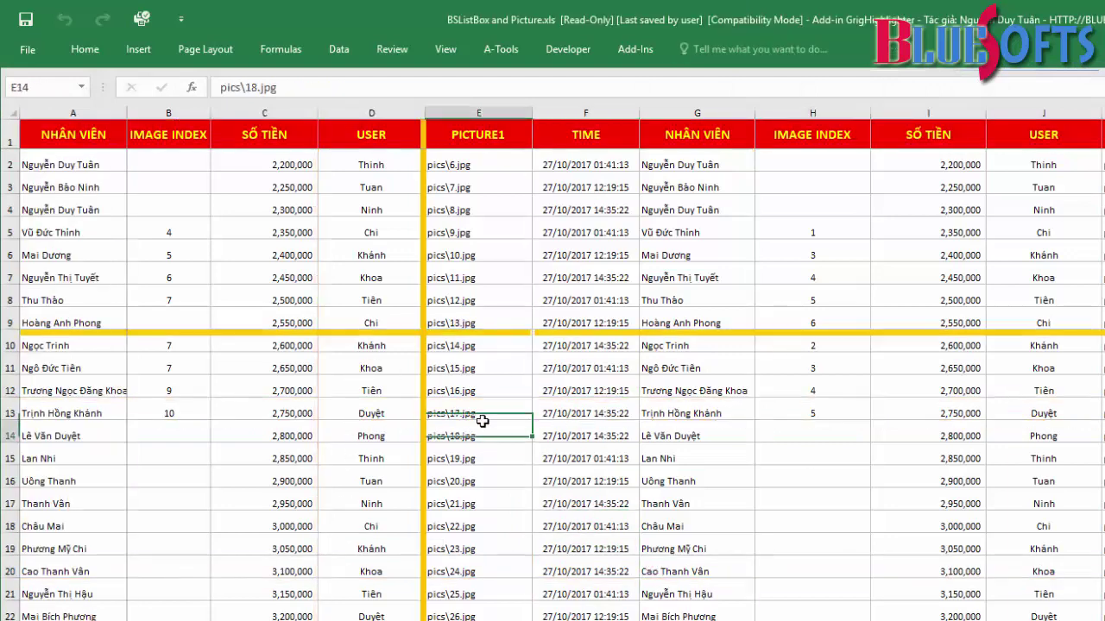
{"action": "left_click", "coordinate": [338, 321]}
{"action": "left_click", "coordinate": [449, 431]}
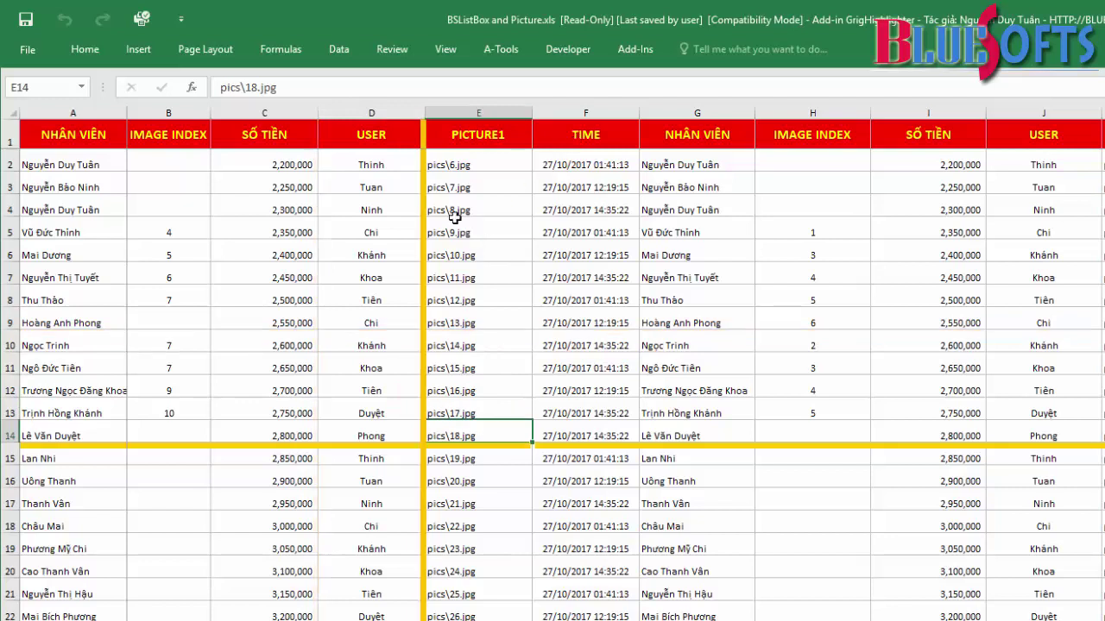
Step: Make the guide line Round Dot and red, then check it at F10, G14 and I10
{"action": "left_click", "coordinate": [424, 295]}
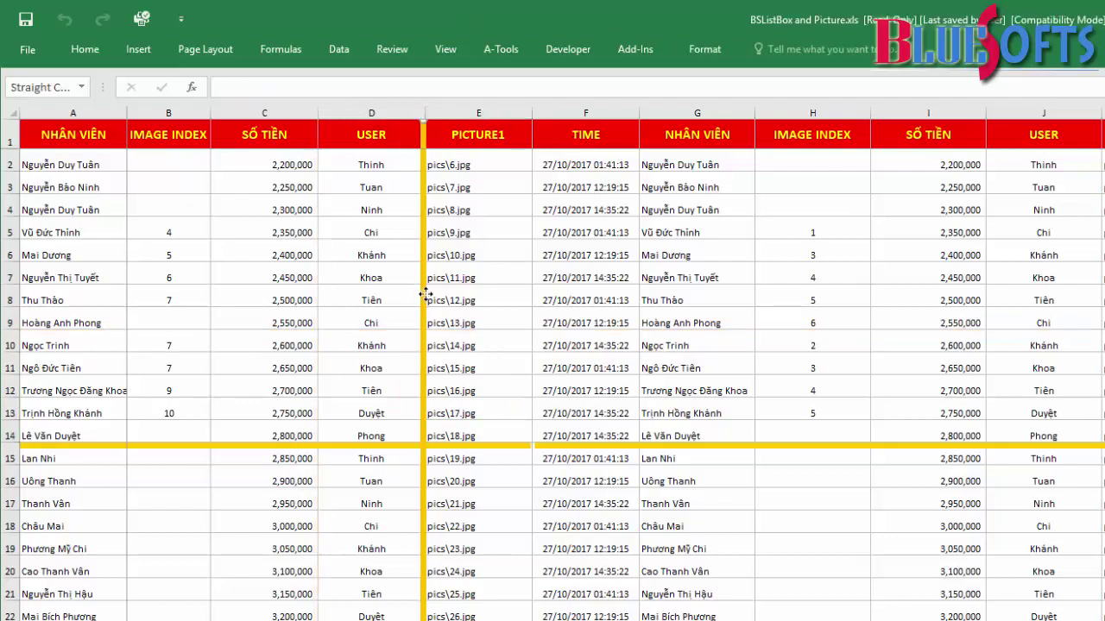
{"action": "left_click", "coordinate": [701, 49]}
{"action": "left_click", "coordinate": [609, 97]}
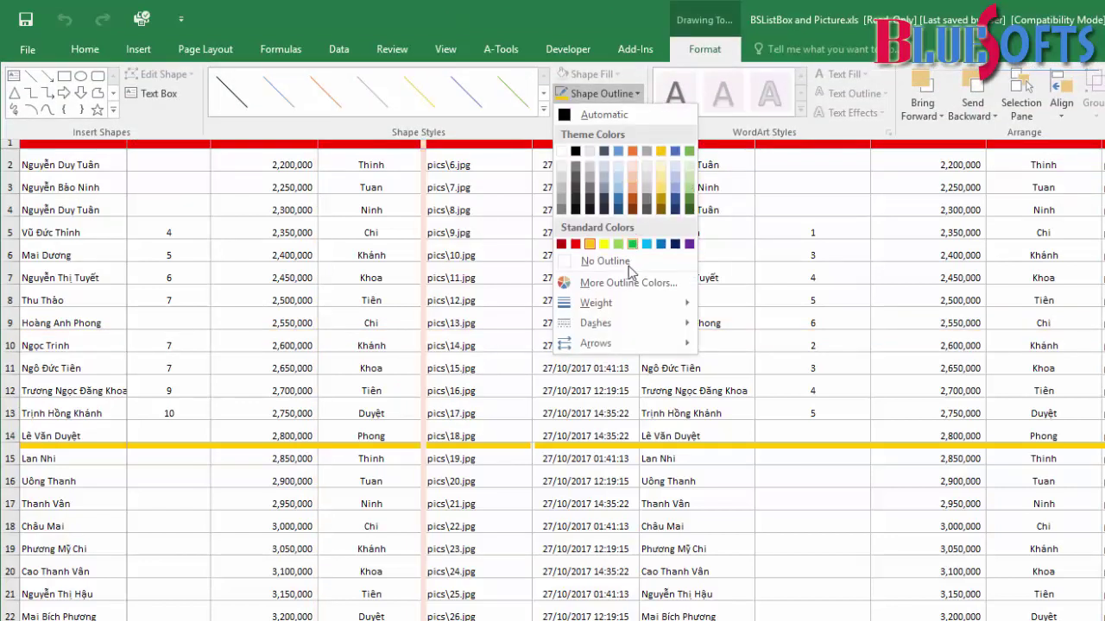
{"action": "mouse_move", "coordinate": [626, 319]}
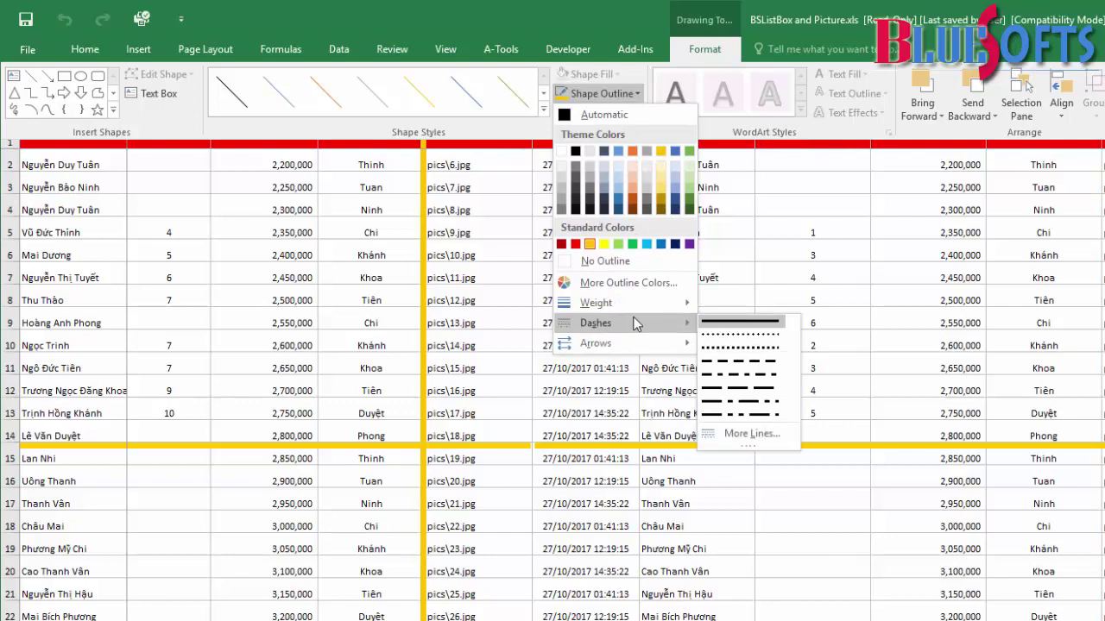
{"action": "left_click", "coordinate": [739, 343]}
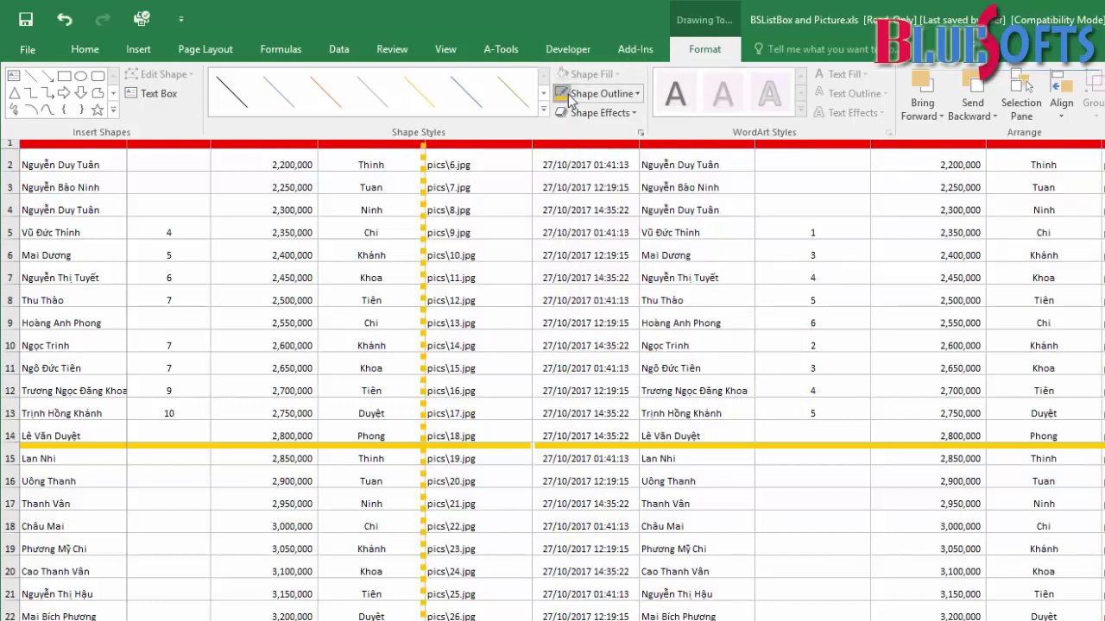
{"action": "left_click", "coordinate": [604, 94]}
{"action": "left_click", "coordinate": [580, 244]}
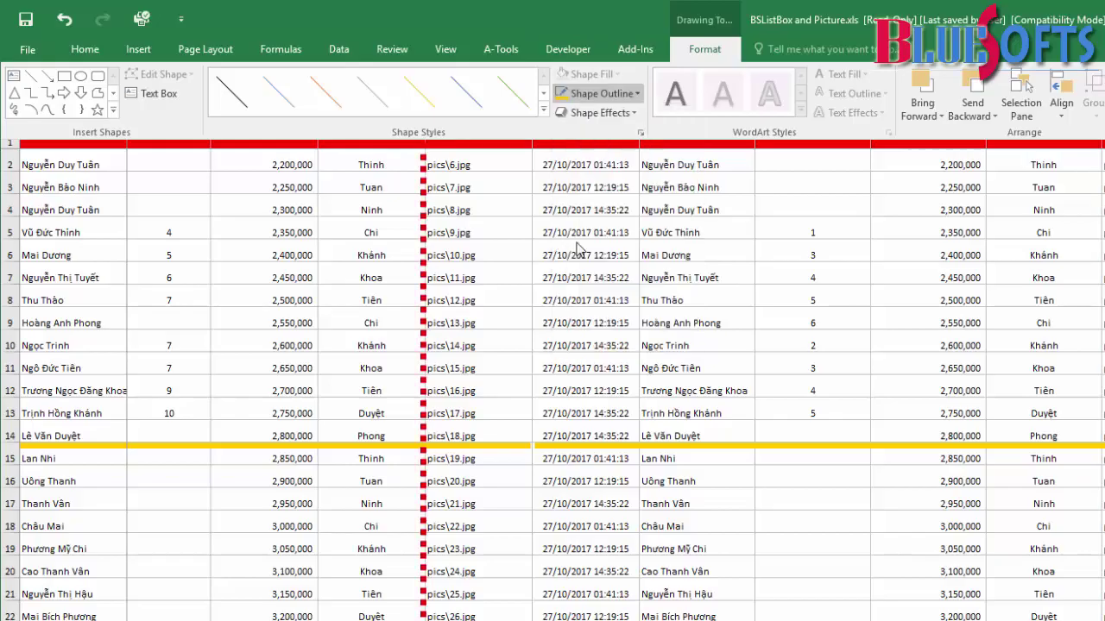
{"action": "left_click", "coordinate": [560, 361]}
{"action": "left_click", "coordinate": [604, 345]}
{"action": "left_click_drag", "start_coordinate": [695, 436], "coordinate": [695, 457]}
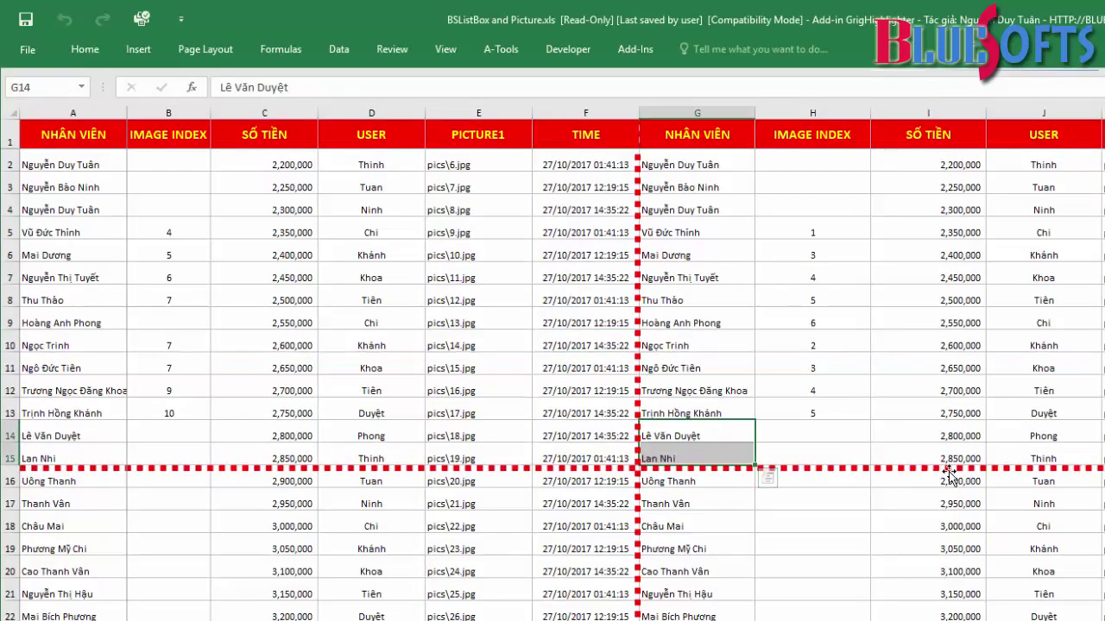
{"action": "left_click", "coordinate": [922, 345]}
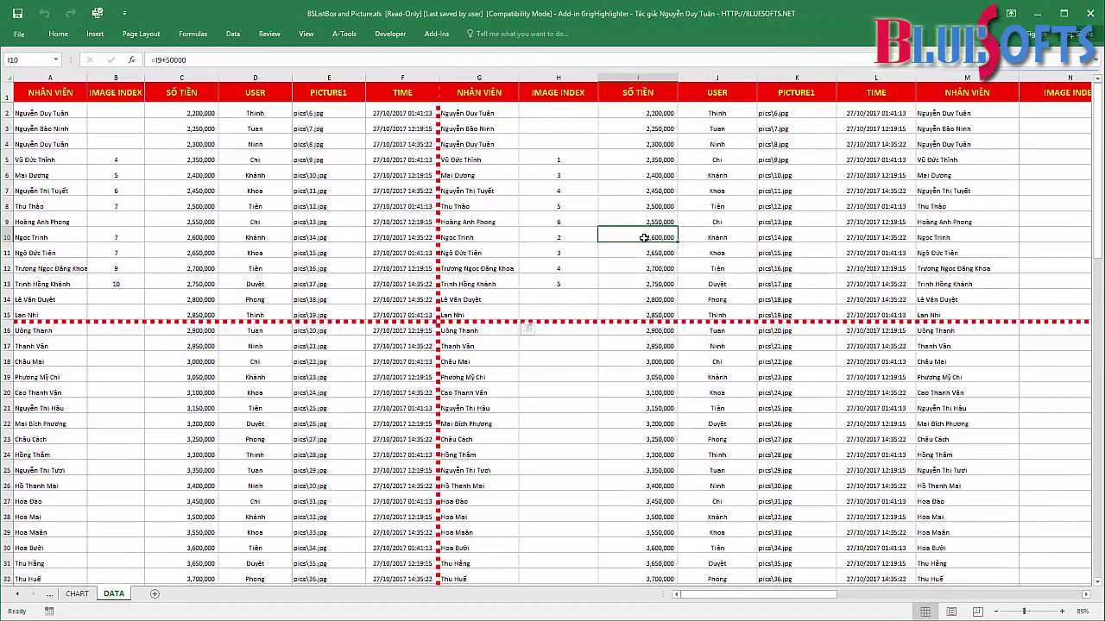
{"action": "left_click", "coordinate": [537, 254]}
{"action": "left_click", "coordinate": [507, 345]}
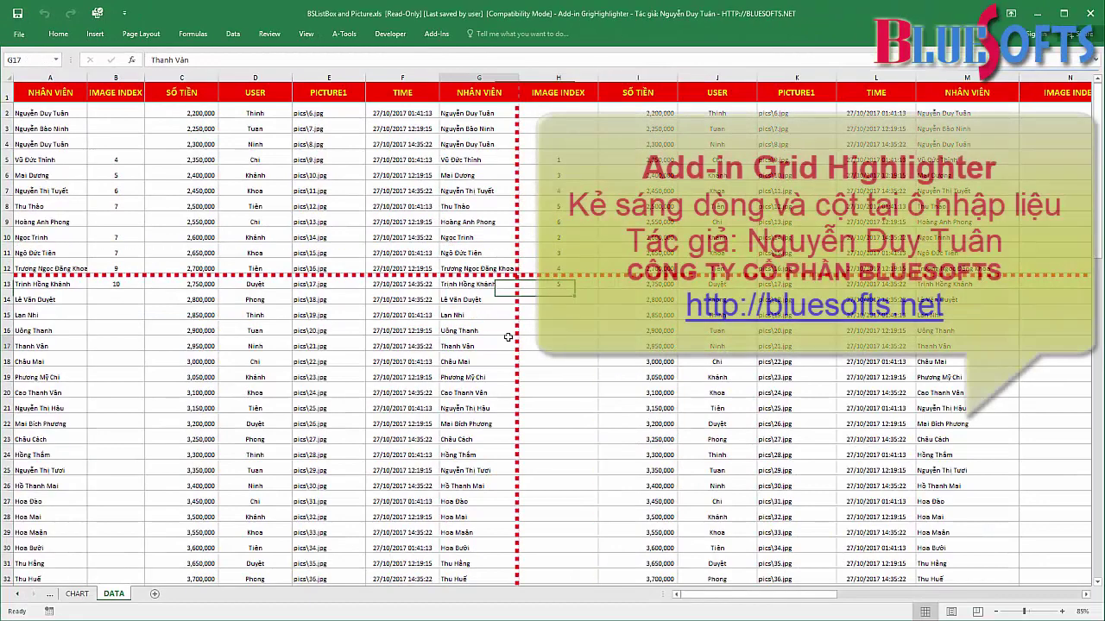
{"action": "key", "text": "Down"}
{"action": "key", "text": "Down"}
{"action": "key", "text": "Right"}
{"action": "key", "text": "Up"}
{"action": "key", "text": "Up"}
{"action": "key", "text": "Up"}
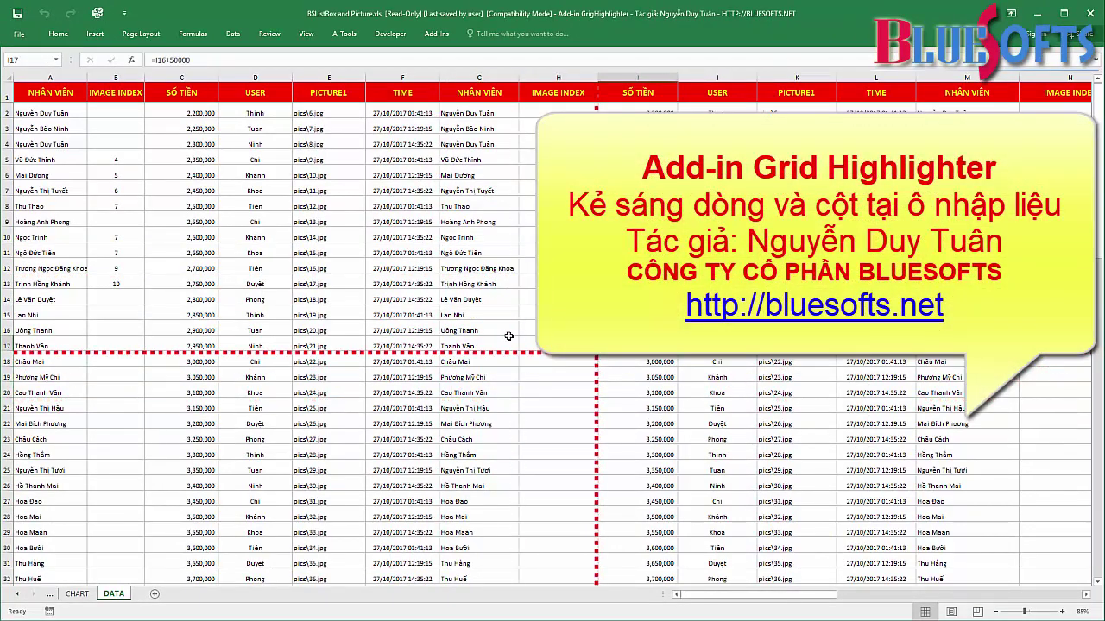
{"action": "key", "text": "Left"}
{"action": "key", "text": "Up"}
{"action": "key", "text": "Left"}
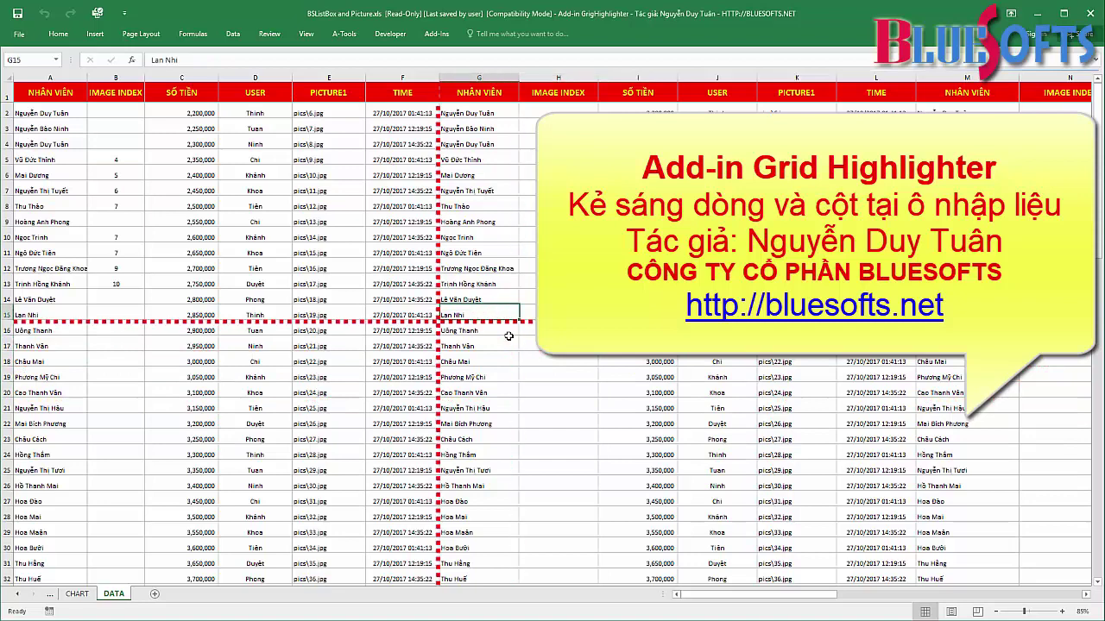
{"action": "key", "text": "Down"}
{"action": "key", "text": "Down"}
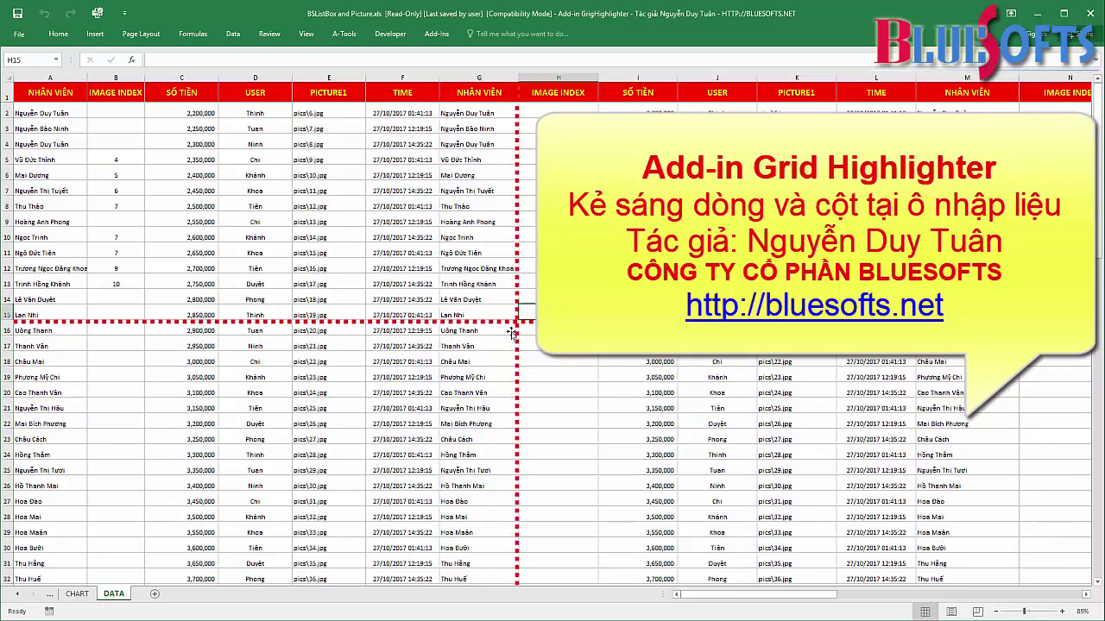